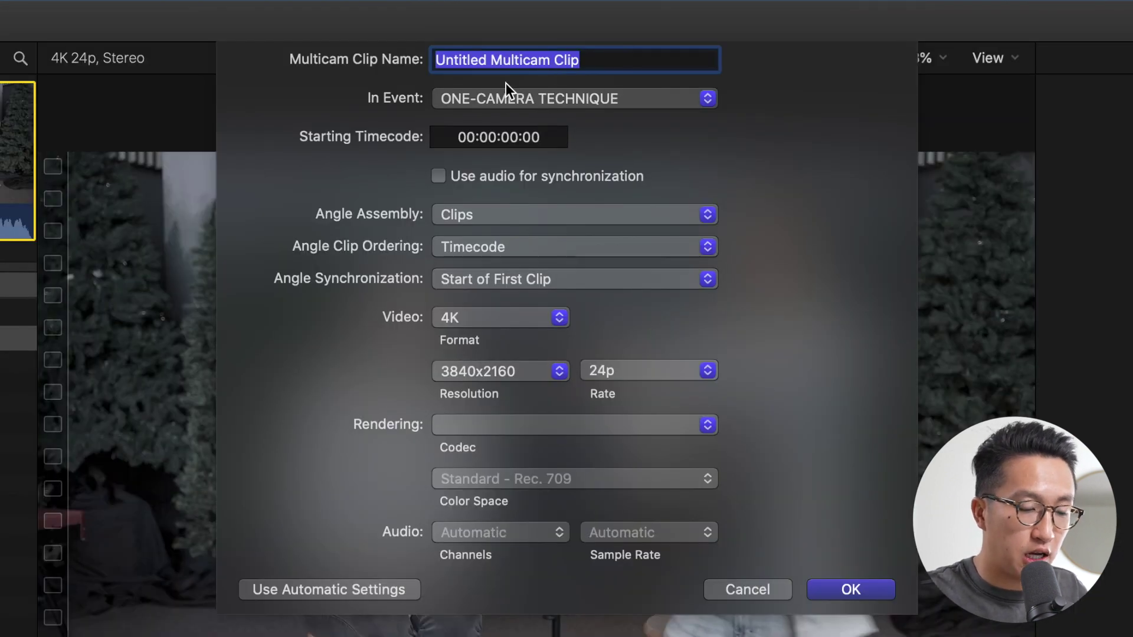
Step: Create a multicam clip named "Abide With Me MULTI" in 1080p HD format
text(Abide With Me MULTI)
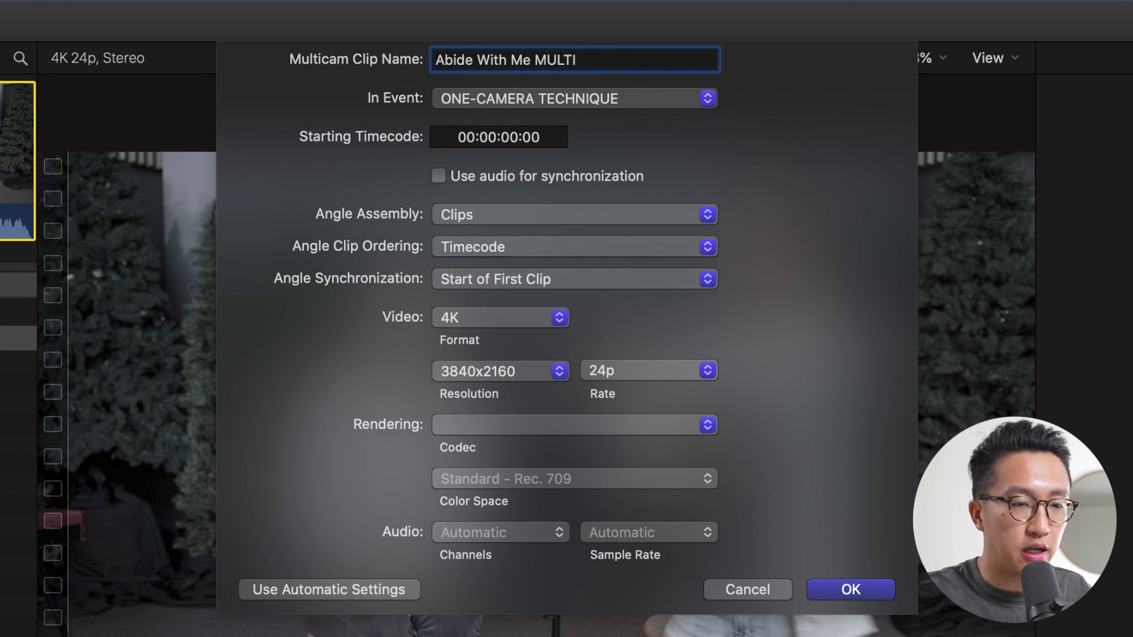
click(508, 315)
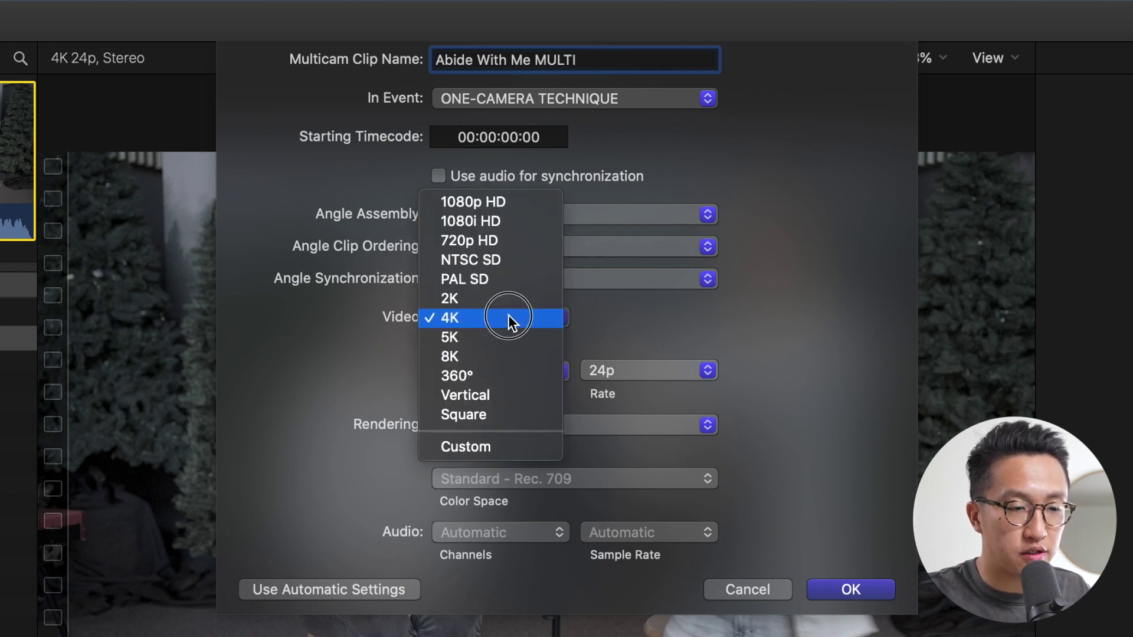
click(500, 201)
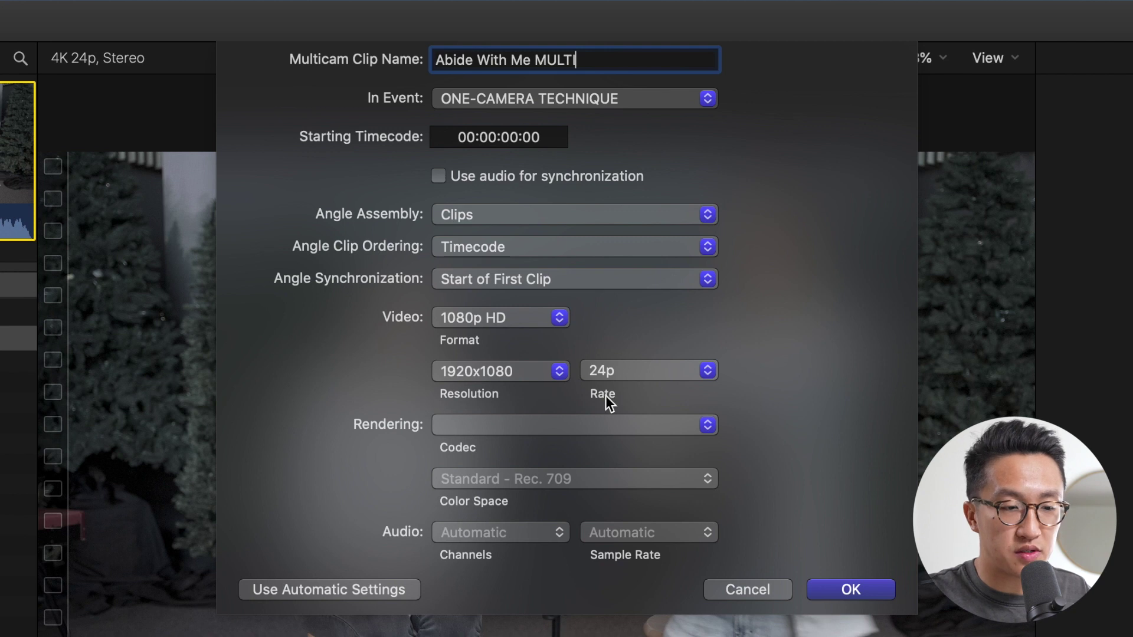
click(861, 589)
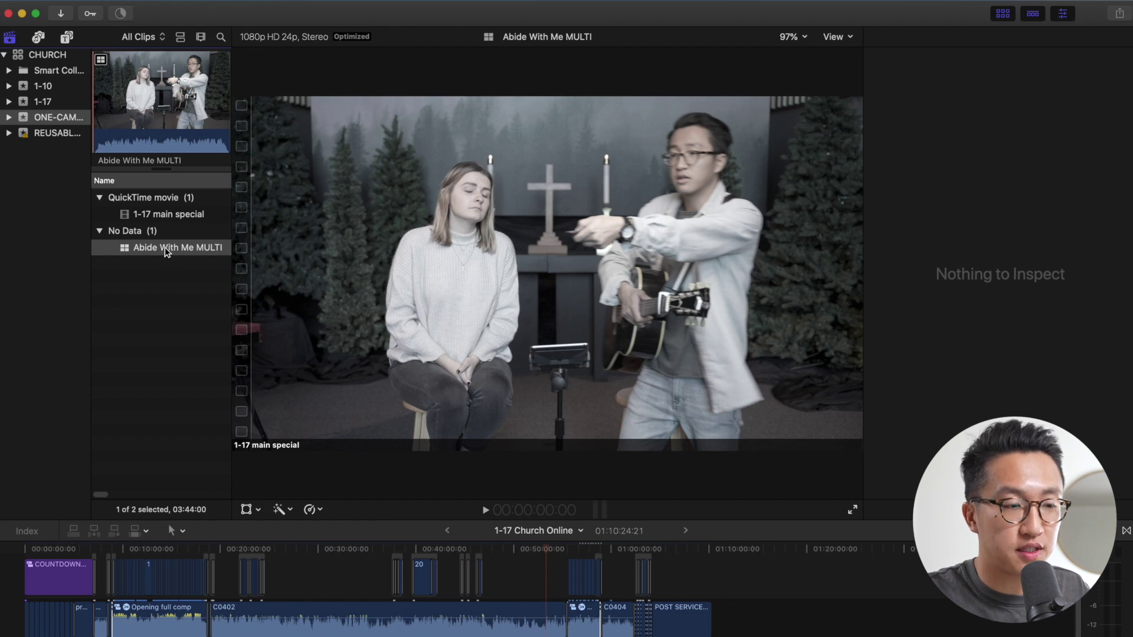
Step: Open the Abide With Me MULTI clip for angle editing and add three empty angles below the existing one
double_click(164, 248)
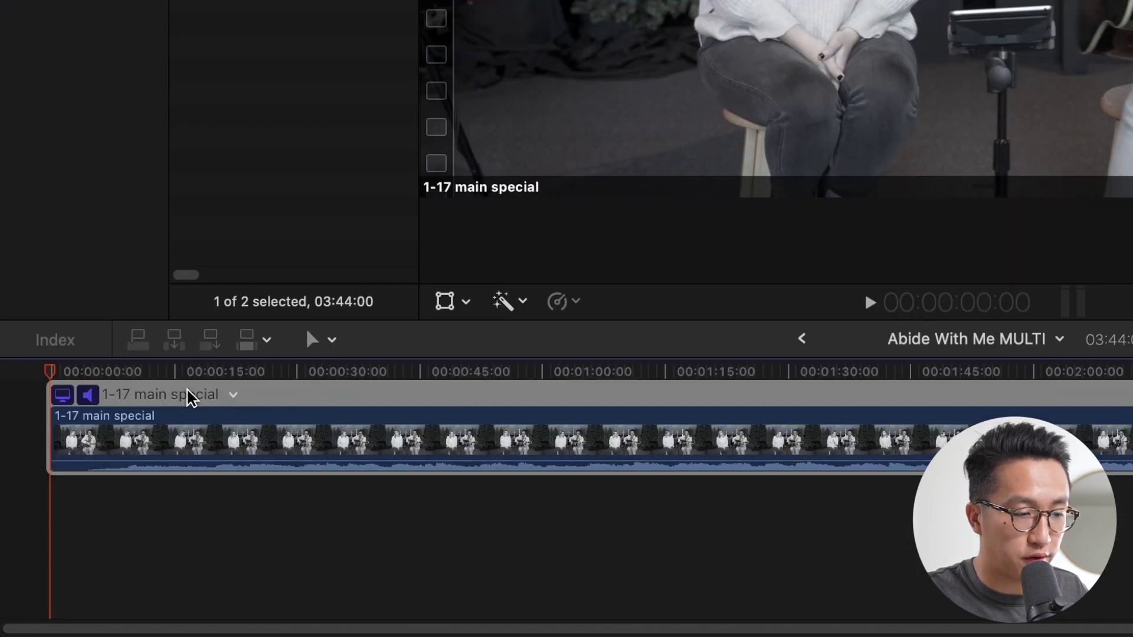
click(233, 396)
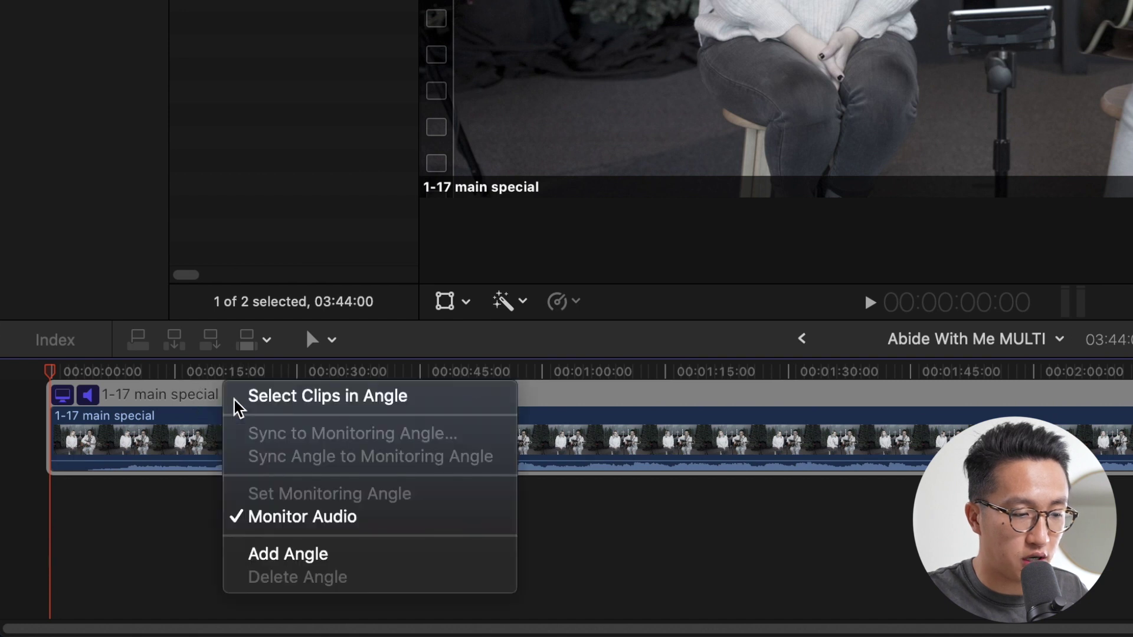
click(329, 553)
click(239, 406)
click(250, 553)
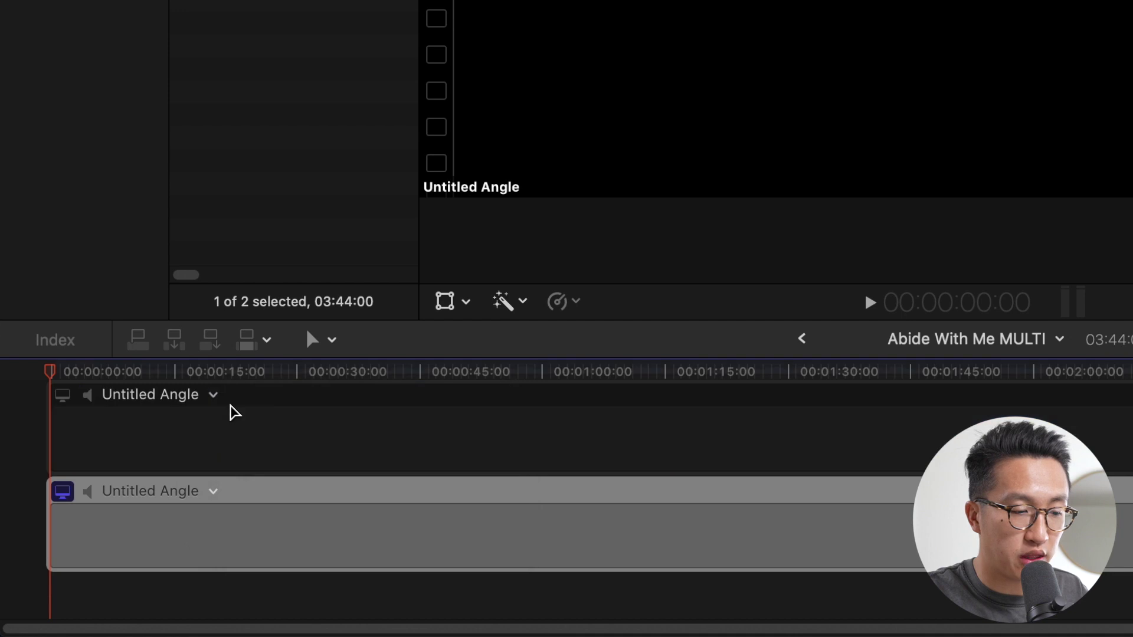
scroll(224, 442, up, 3)
click(232, 396)
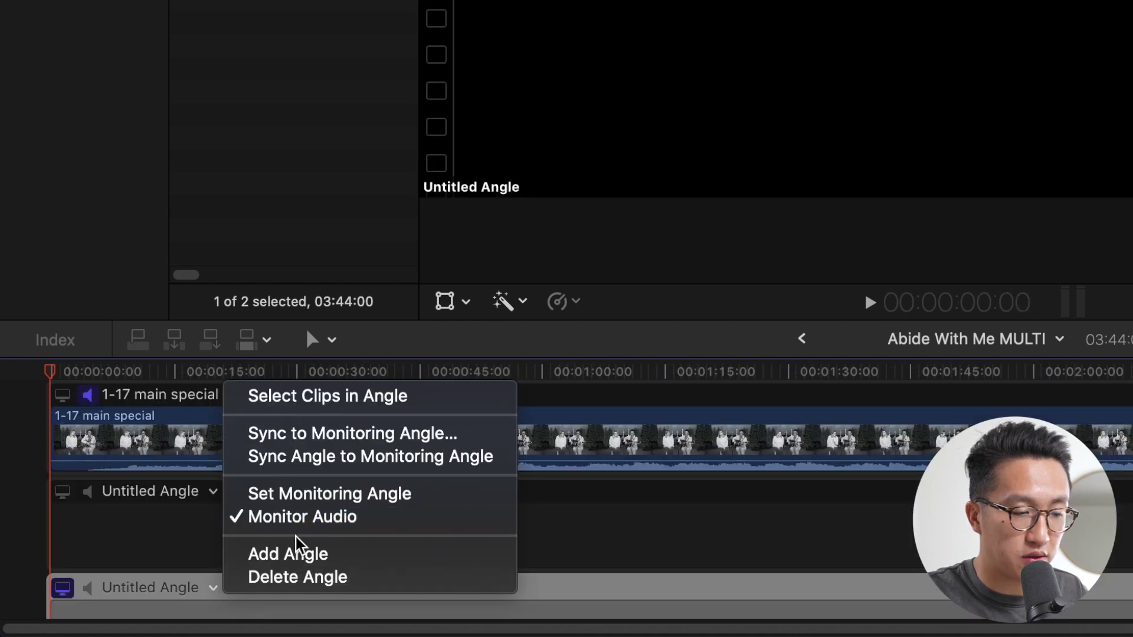
Step: Enlarge the timeline area and rename the four angles in order: WIDE, the female singer's first name, the guitarist's first name, and GUITAR
drag(518, 321, 544, 167)
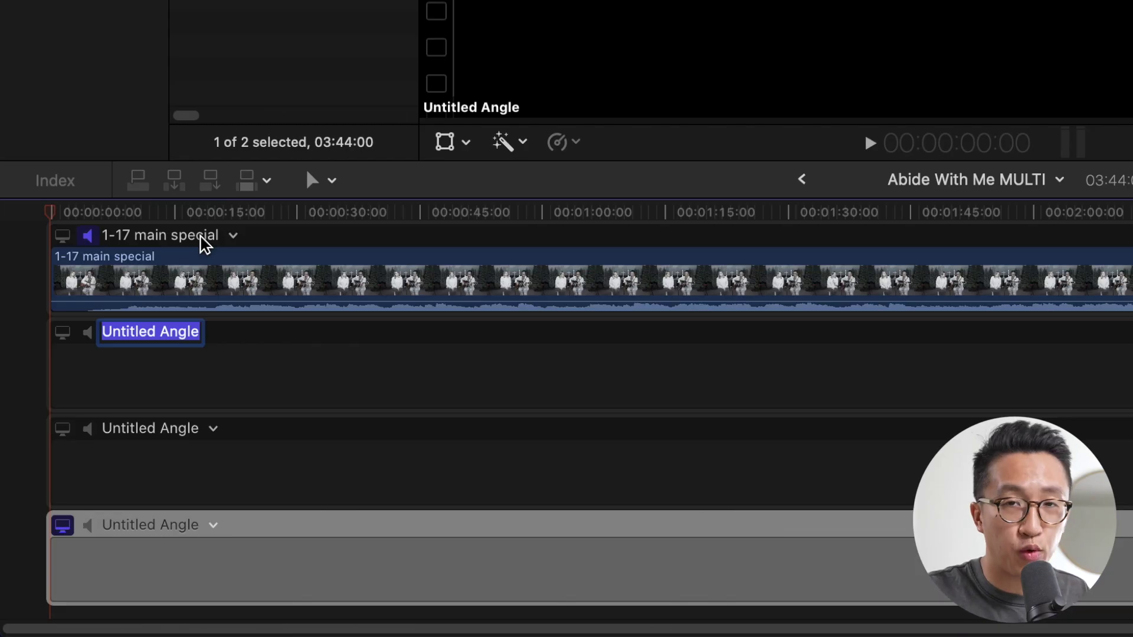
click(201, 236)
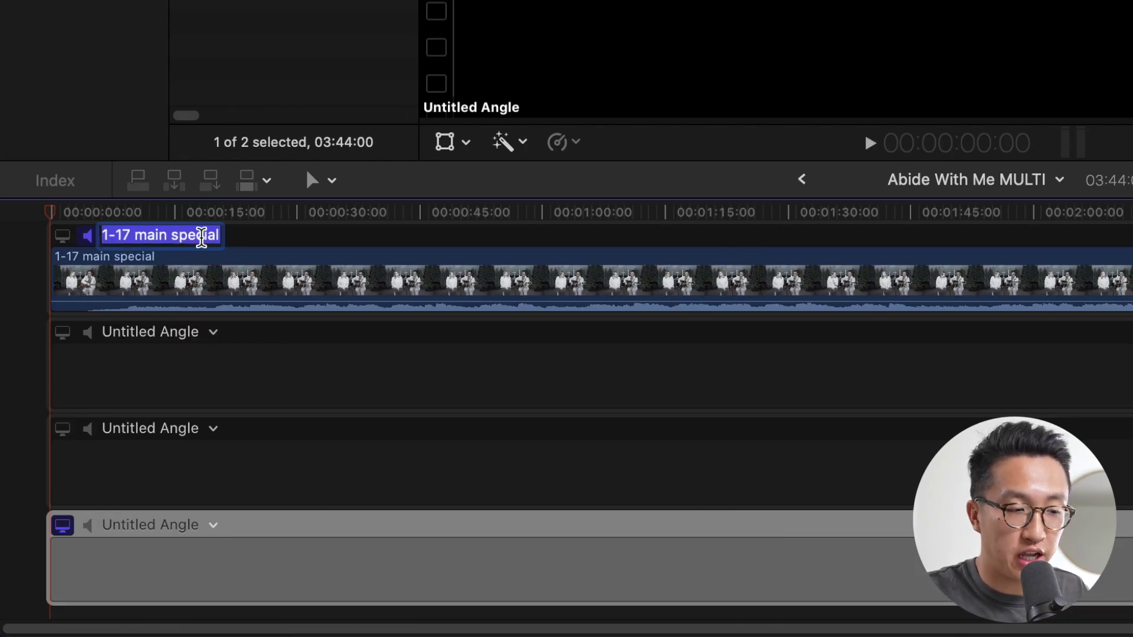
text(WIDE)
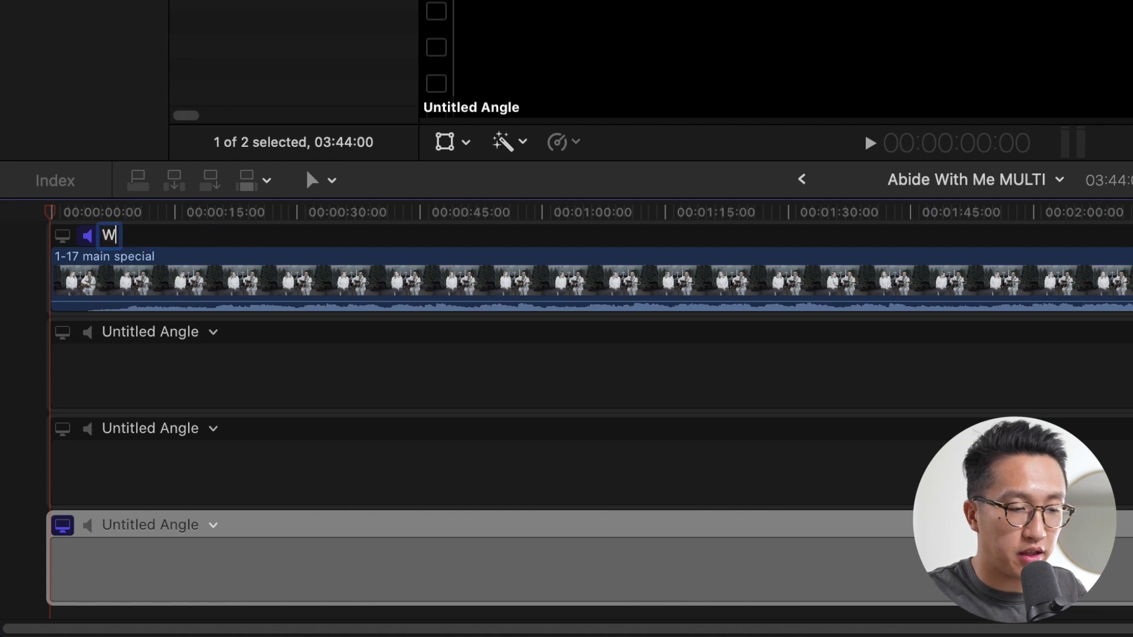
click(164, 331)
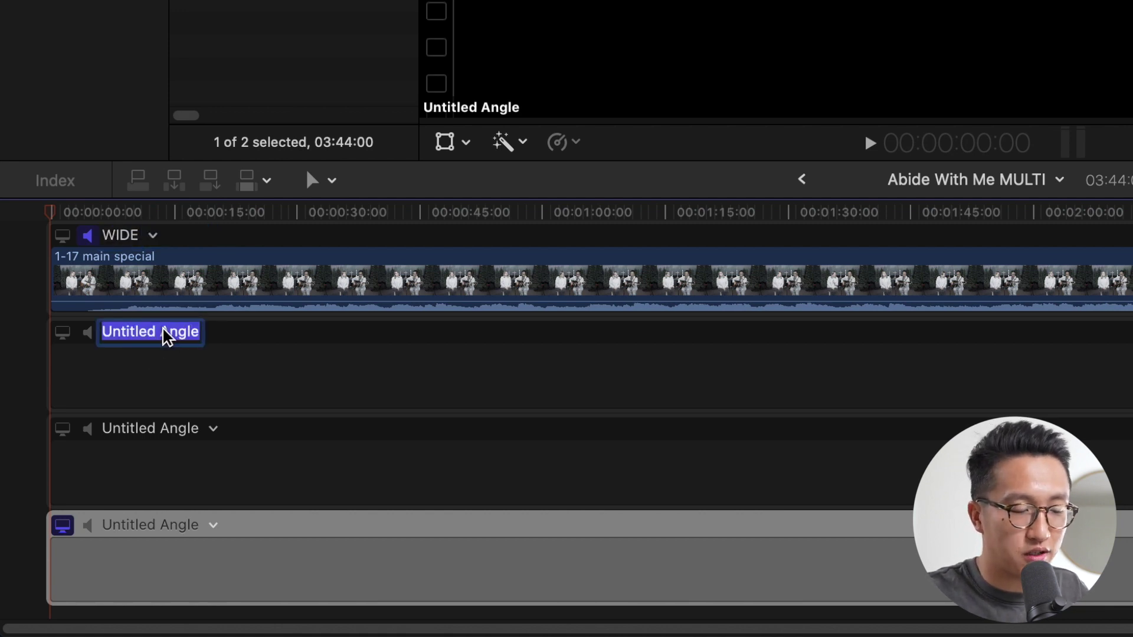
text(ALLISON)
click(155, 430)
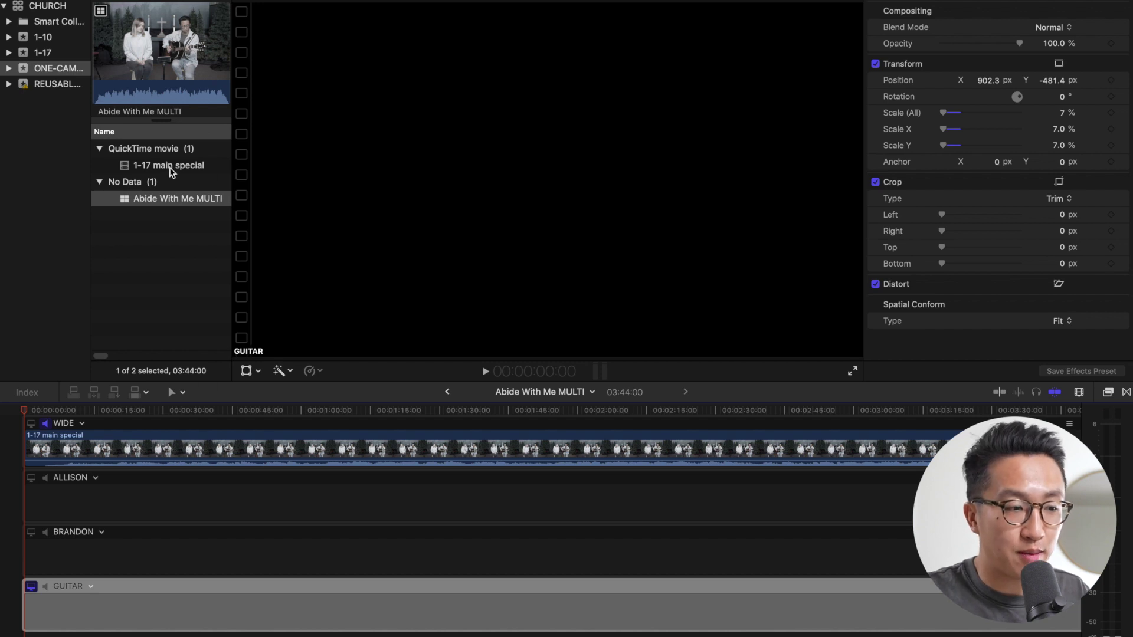
Step: Place the 1-17 main special clip at the start of each of the three empty angles
drag(171, 174, 171, 502)
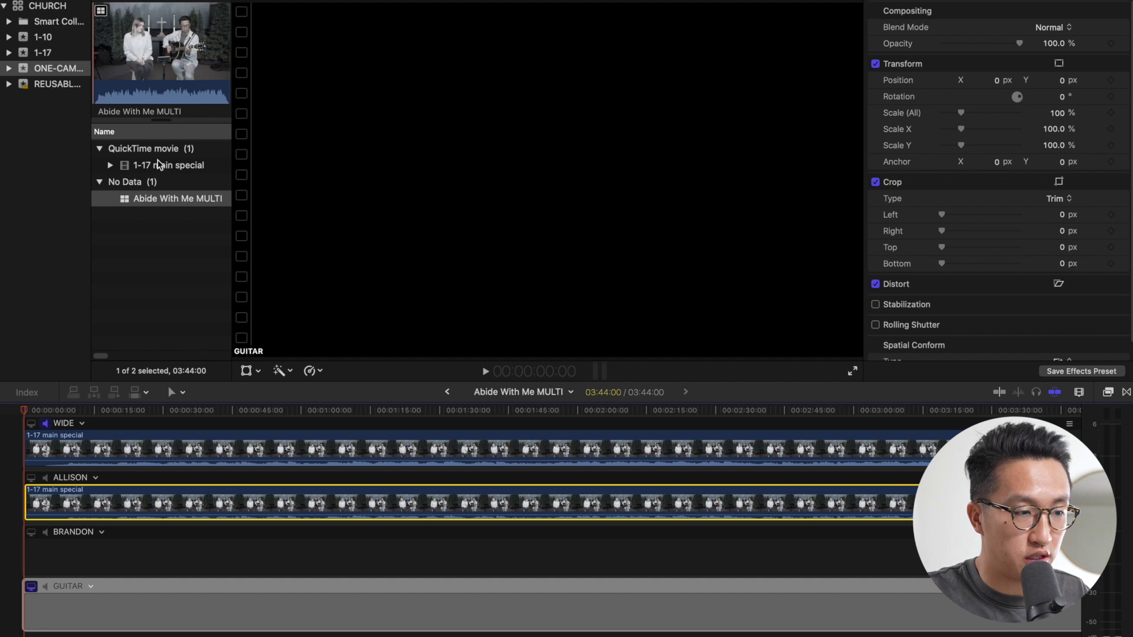
drag(158, 164, 35, 555)
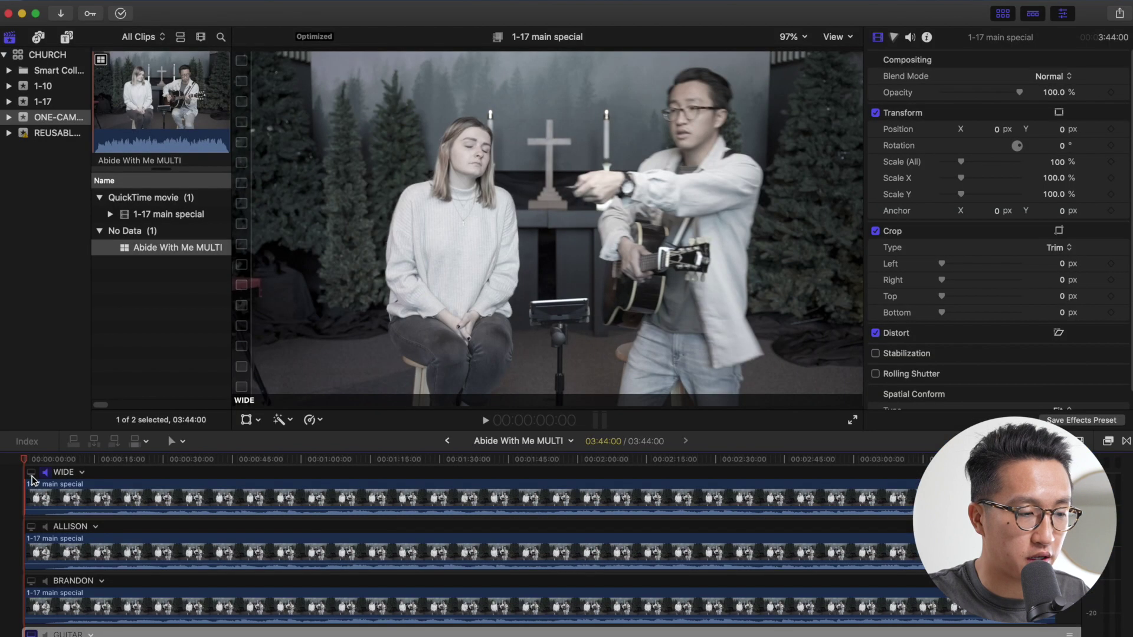
Step: Monitor the WIDE angle at about 2:06 and reframe its clip with a scale of 112% and a Y position of 38 px
click(63, 236)
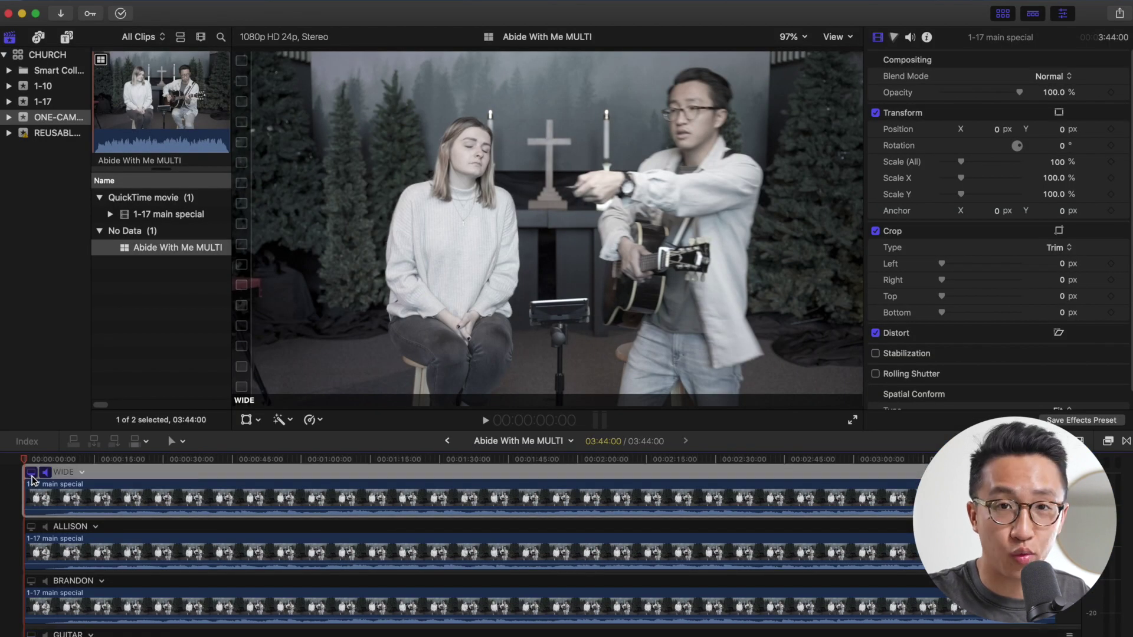
click(318, 497)
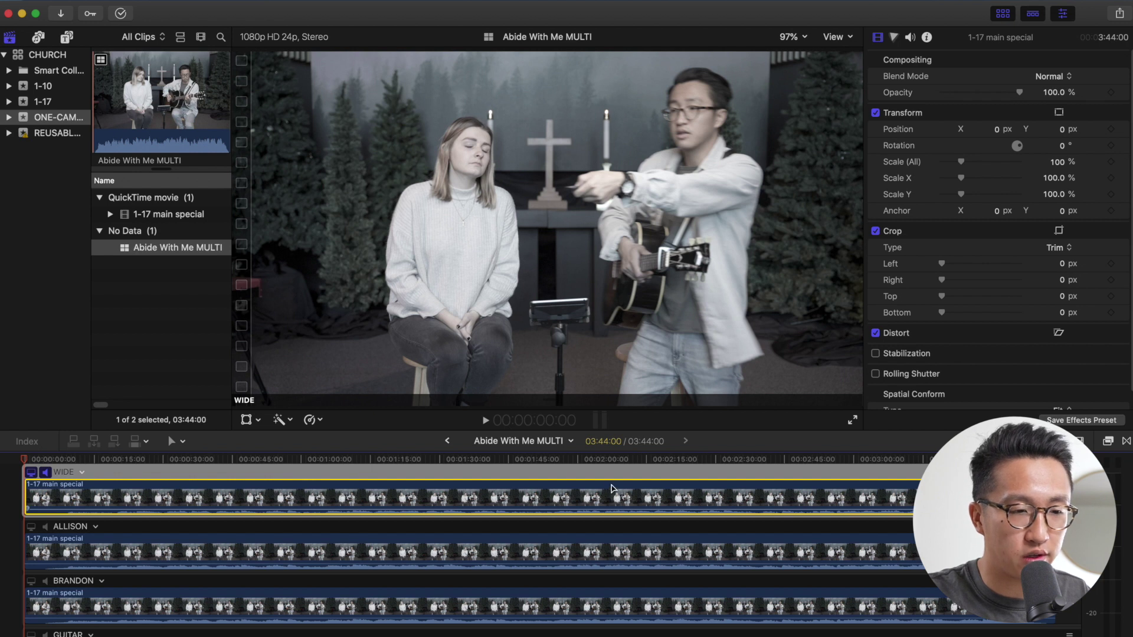
click(585, 461)
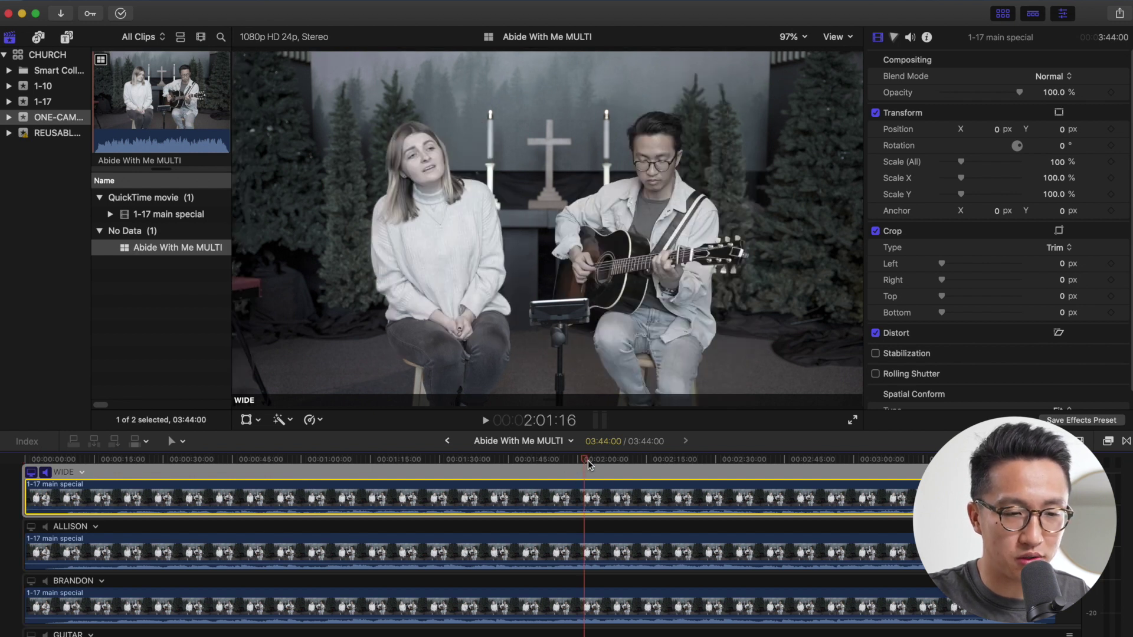
drag(587, 460, 611, 464)
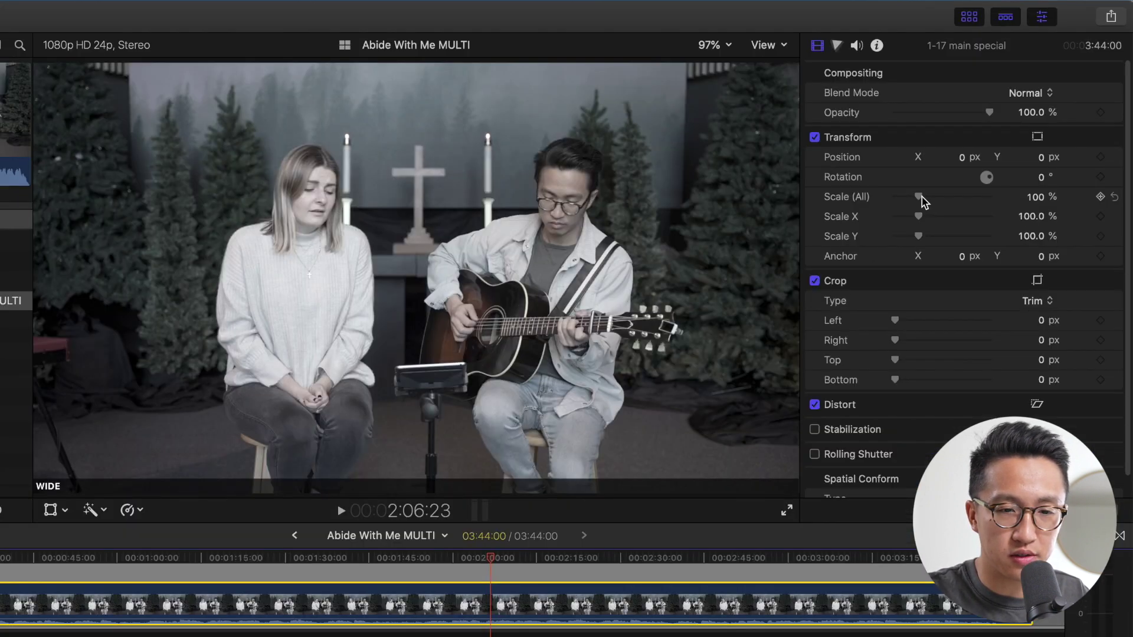
drag(819, 288, 823, 289)
drag(924, 200, 925, 201)
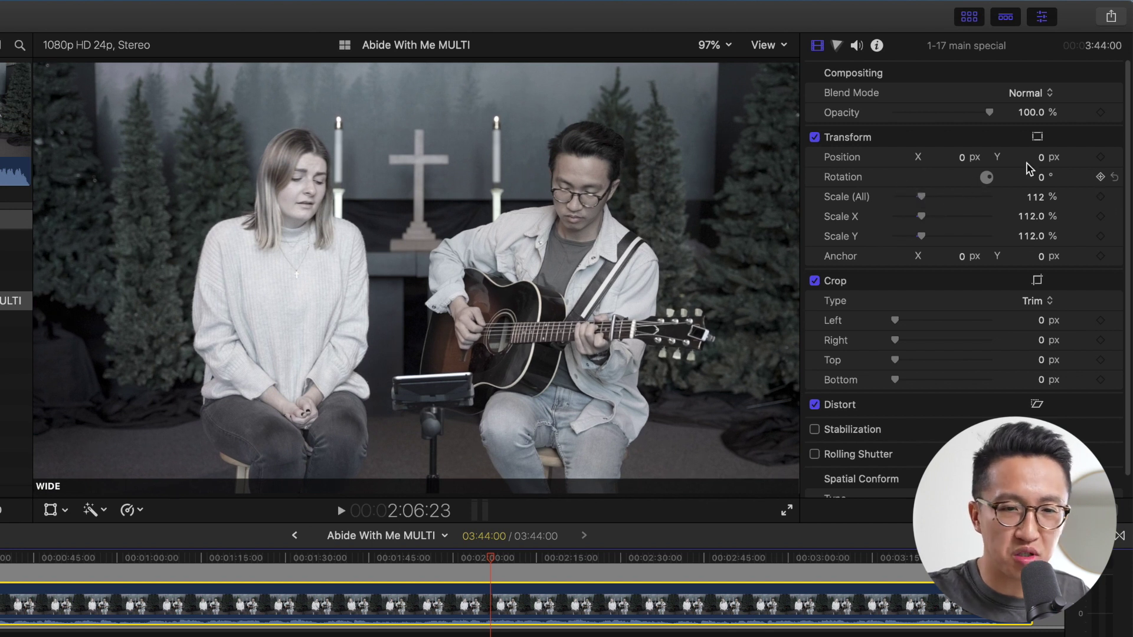
drag(1039, 161, 1040, 162)
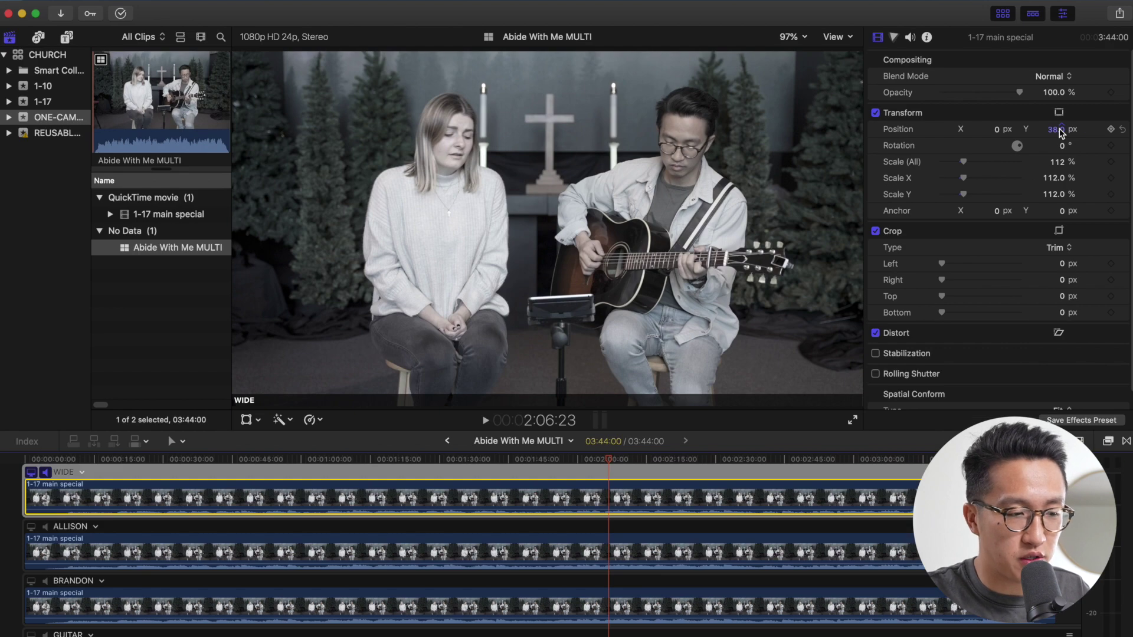
Step: Monitor the second angle, named after the female singer, and scale its clip to 180%
click(32, 529)
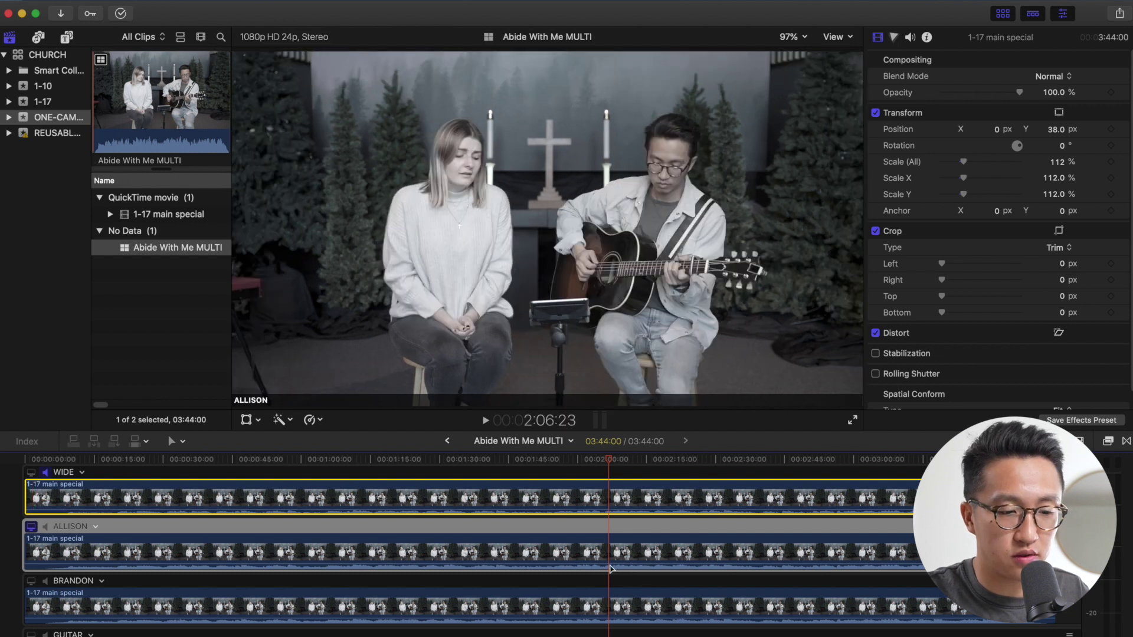
click(592, 554)
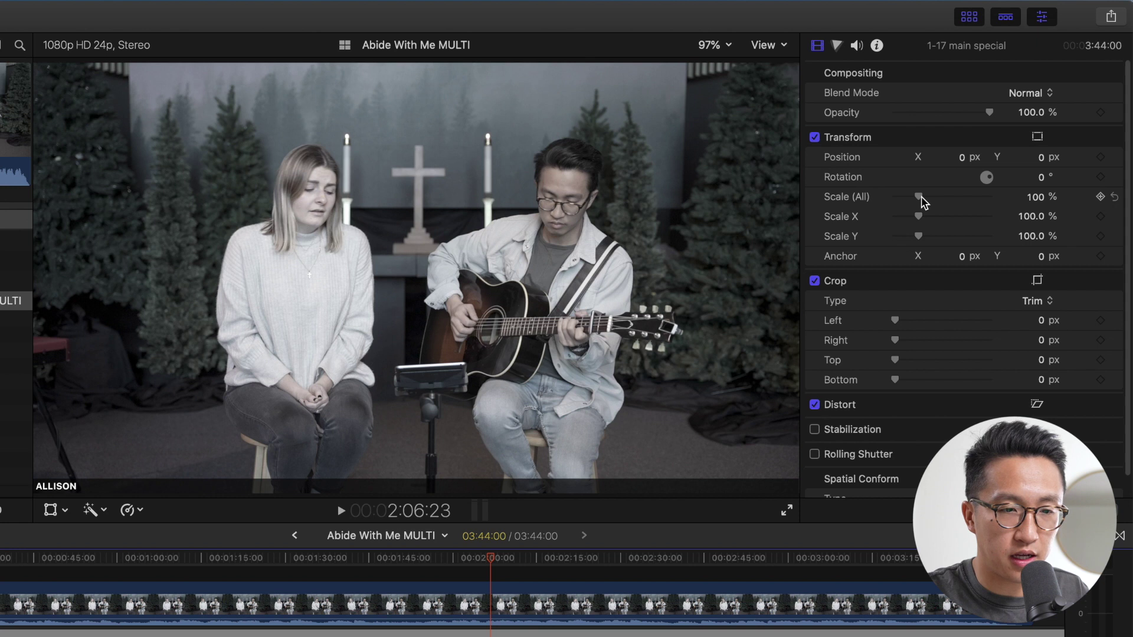
mouse_move(922, 201)
mouse_down()
mouse_move(947, 200)
mouse_move(938, 202)
mouse_up()
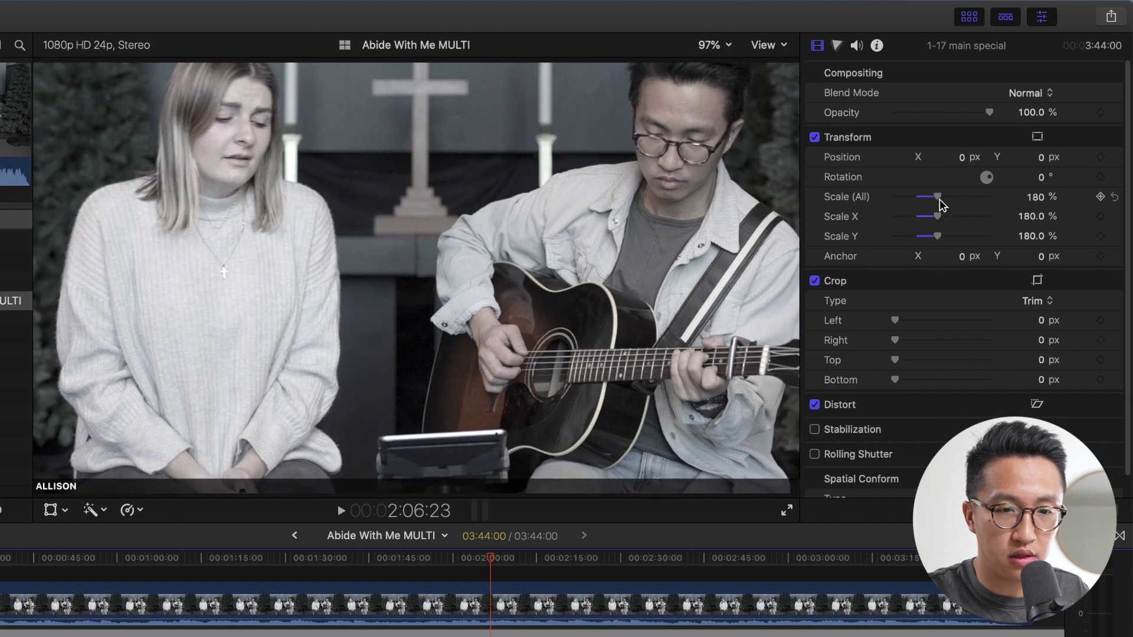
Step: Transform the second angle's clip in the viewer, shifting the picture right and slightly down to frame the female singer
click(1037, 138)
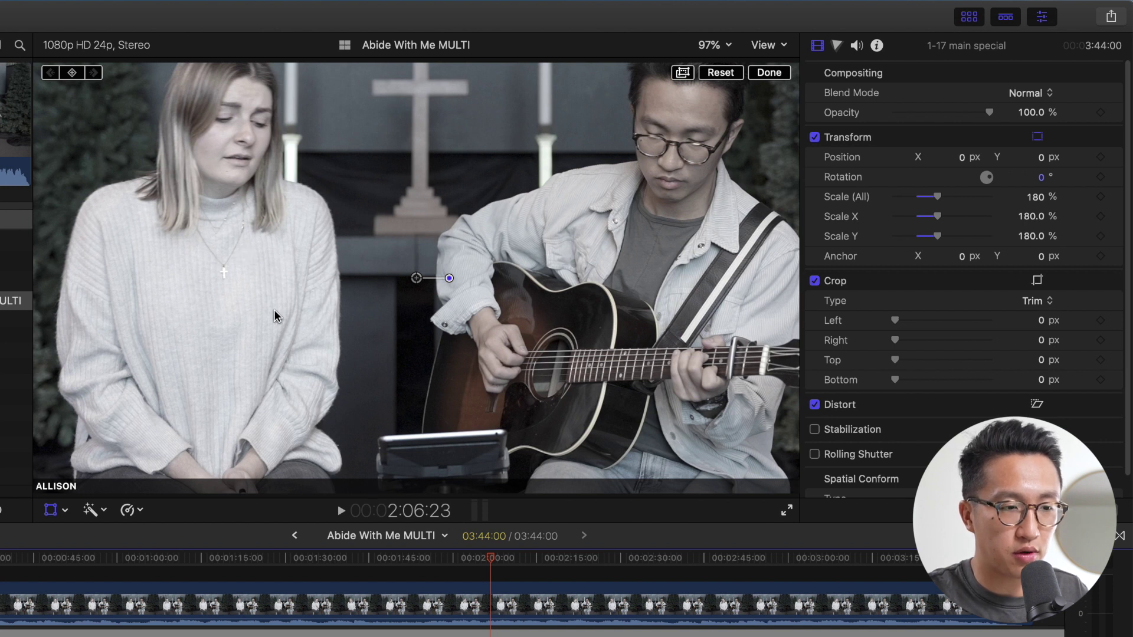
drag(283, 237, 424, 276)
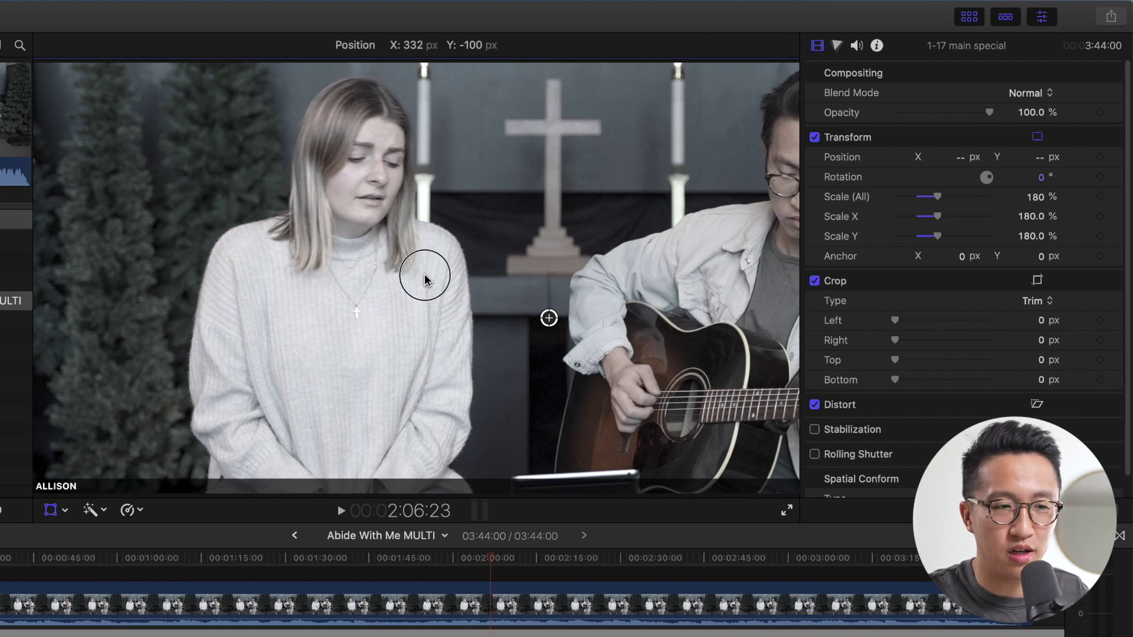
drag(425, 275, 425, 276)
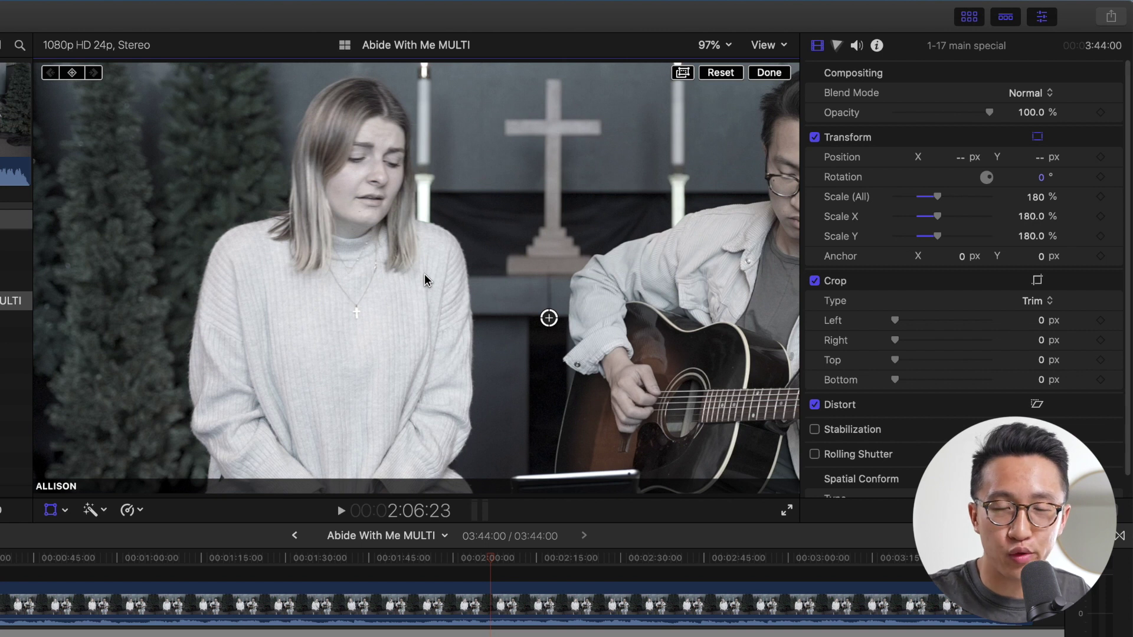
drag(432, 279, 446, 279)
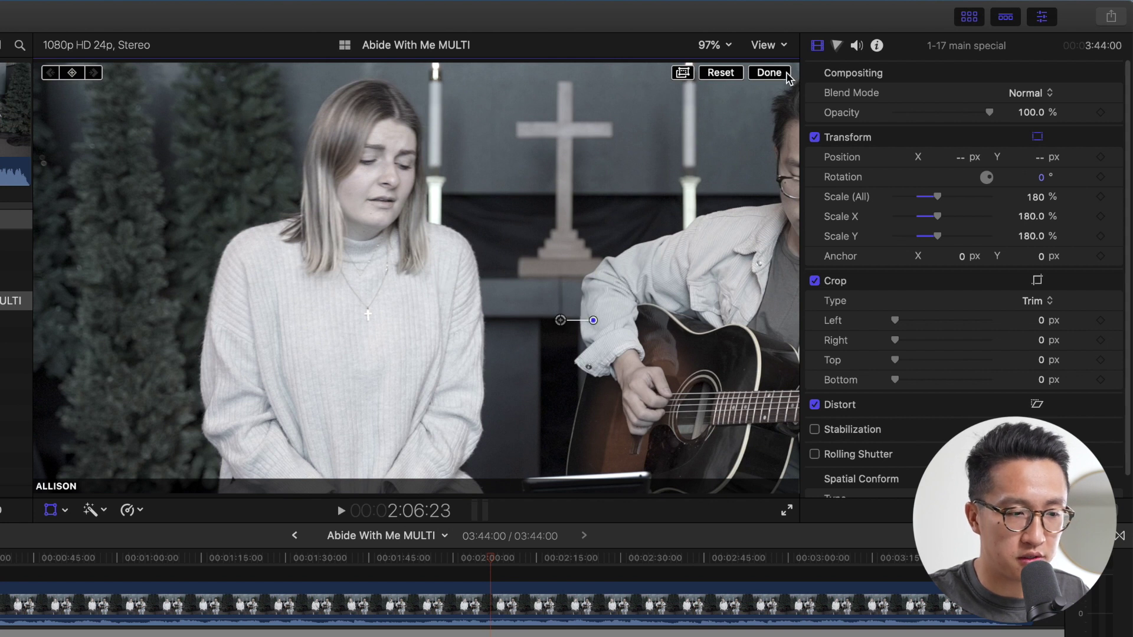
click(787, 73)
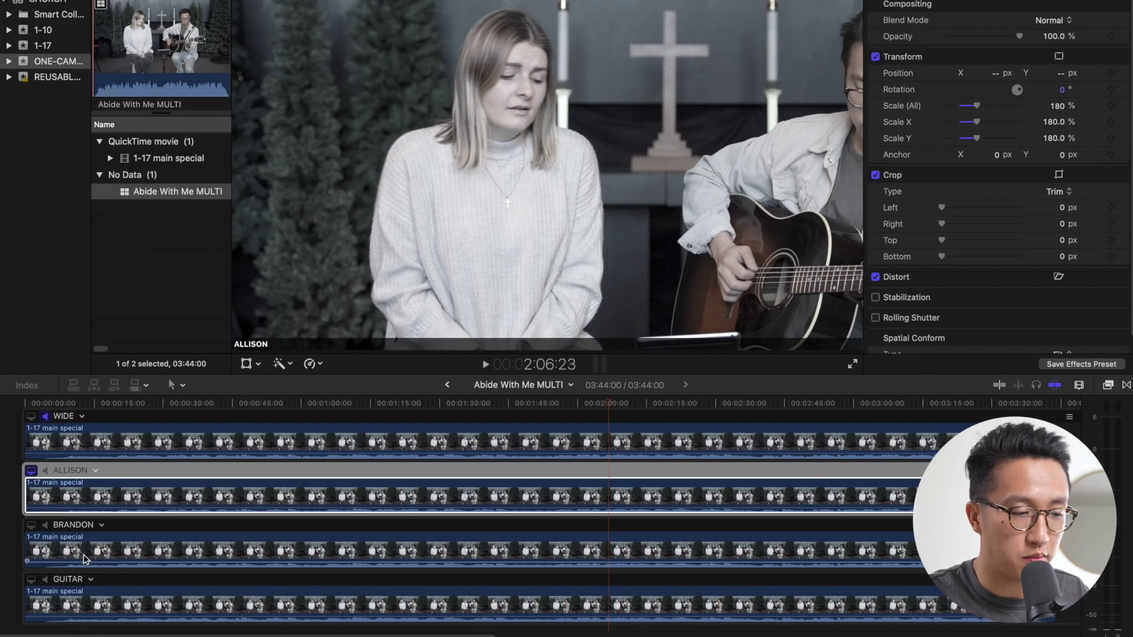
Step: Monitor the third angle, scale its clip to 180%, and shift the picture left and slightly down to frame the guitarist
click(33, 526)
click(266, 555)
click(1056, 107)
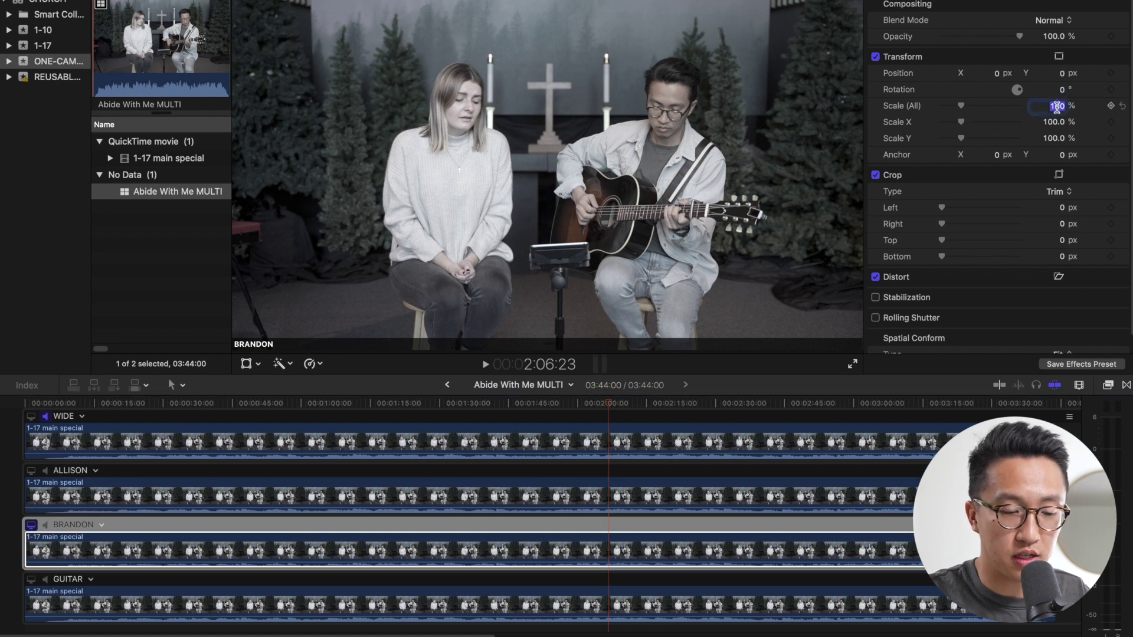
key(Return)
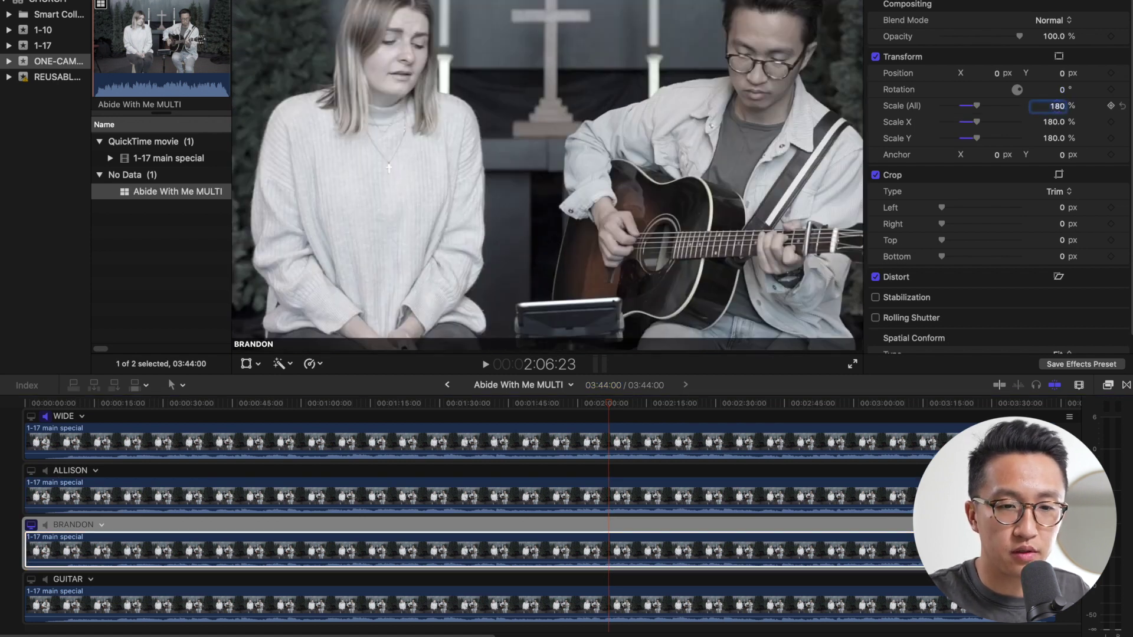
click(1059, 57)
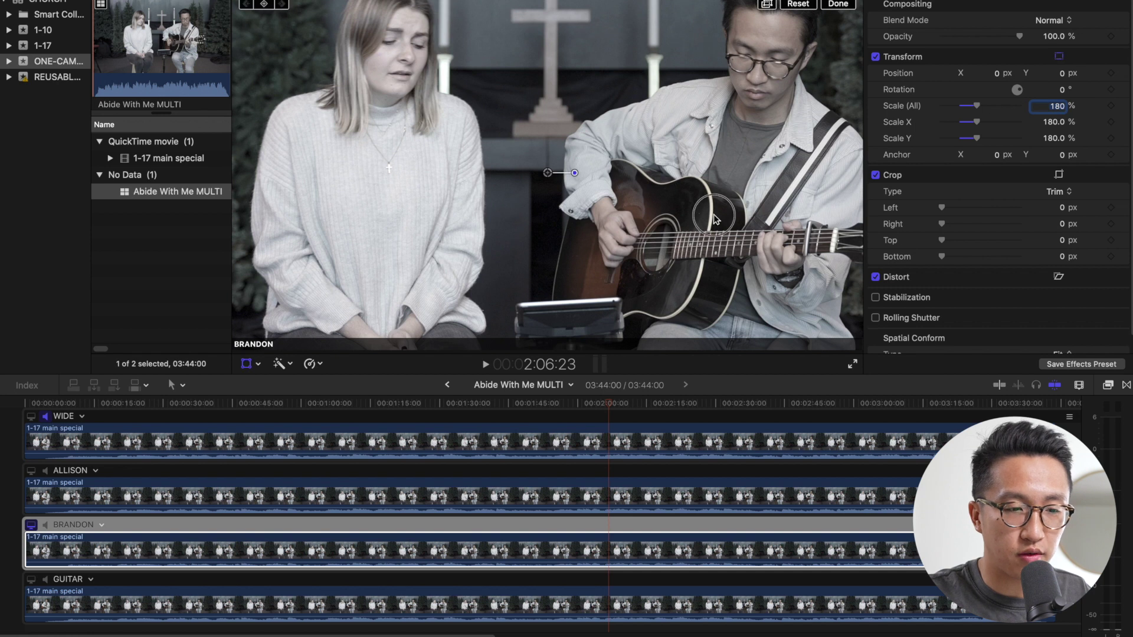
drag(714, 219, 565, 258)
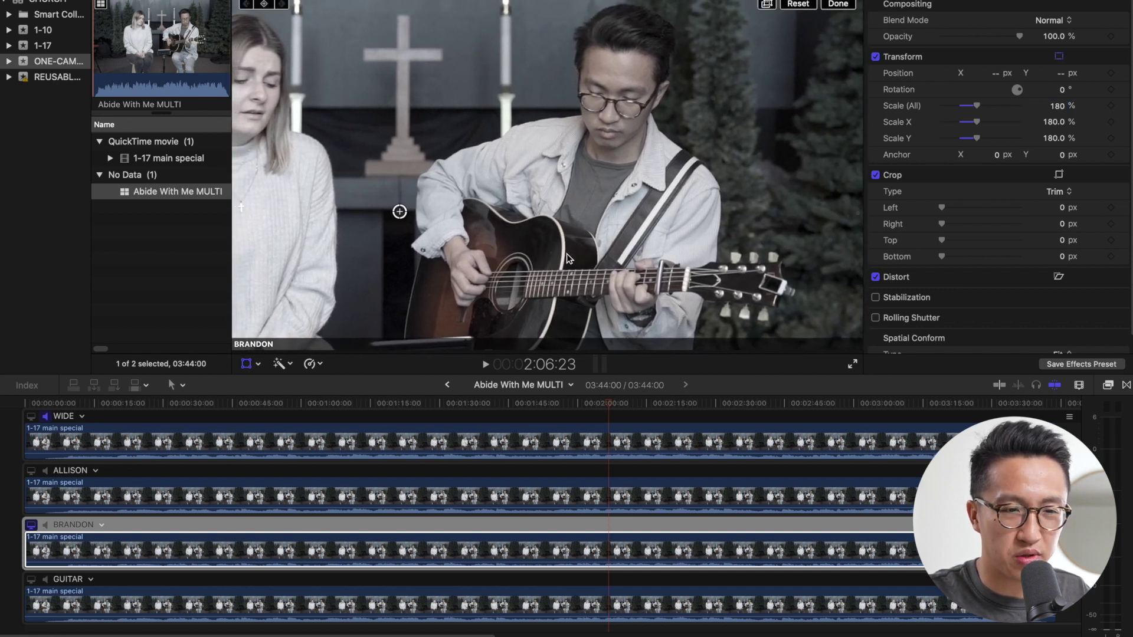
Step: Monitor the GUITAR angle and scale its clip to 200%
click(32, 580)
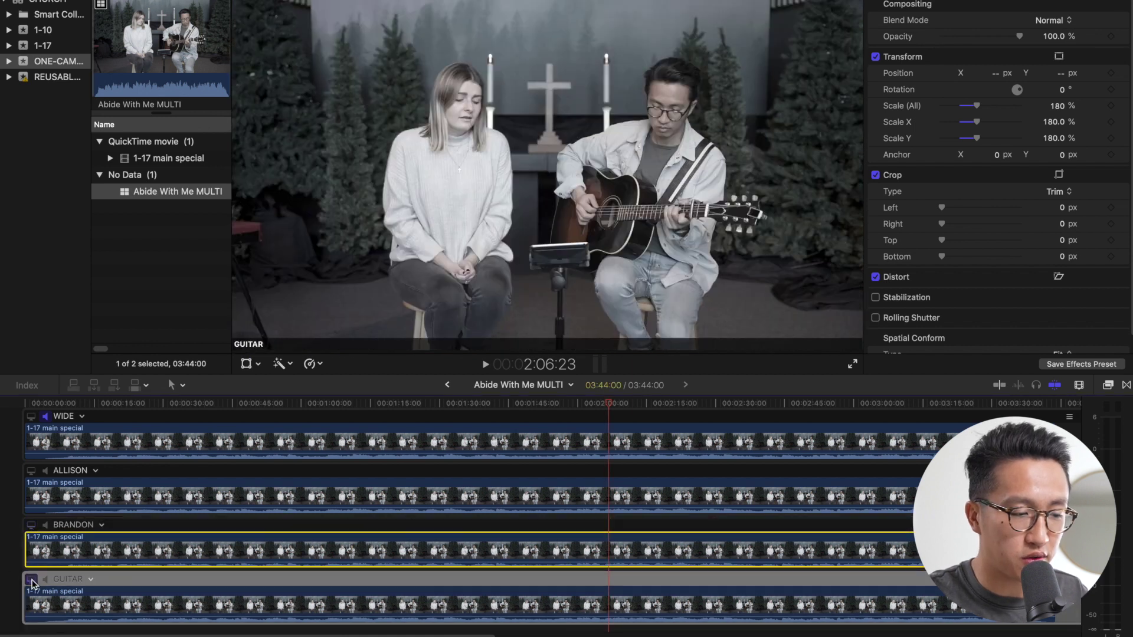
click(171, 601)
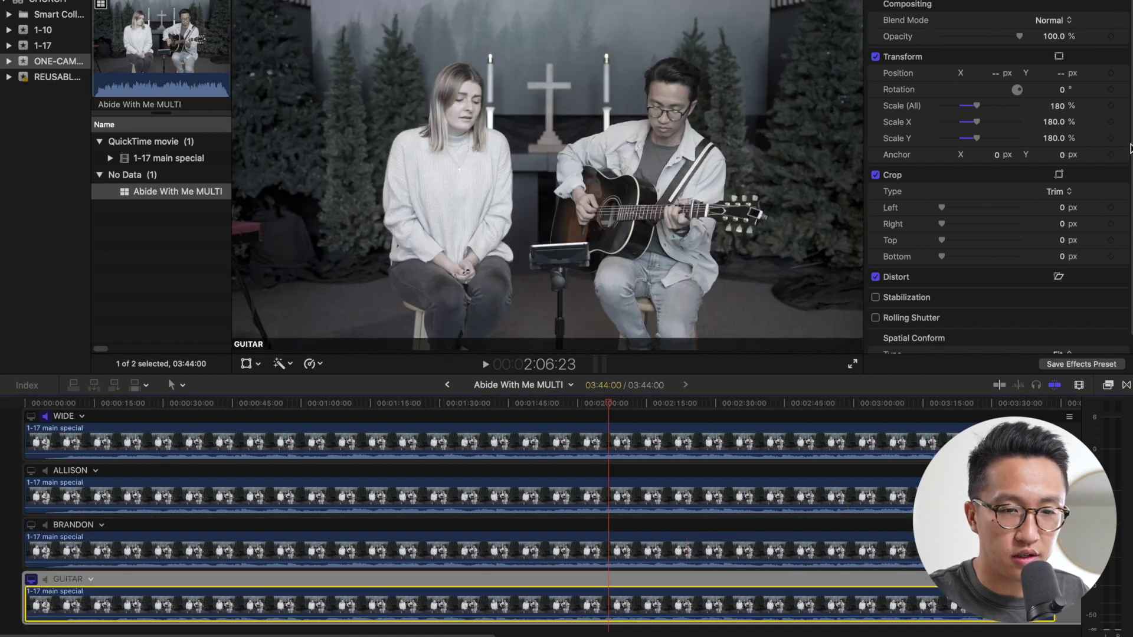
drag(962, 106, 969, 110)
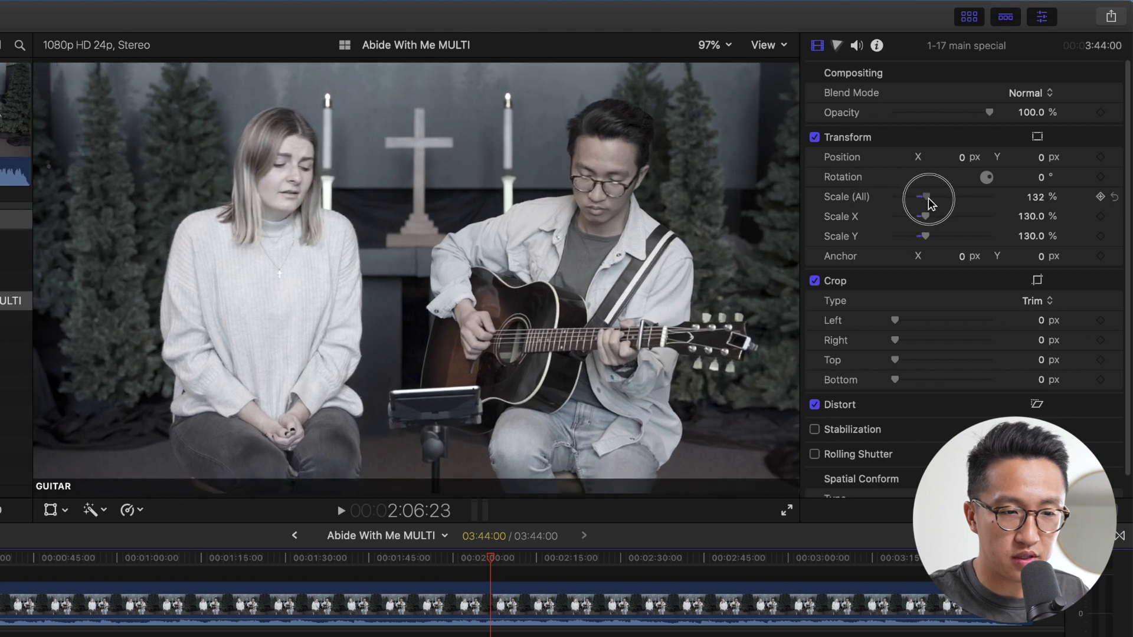
drag(928, 200, 942, 202)
click(1037, 200)
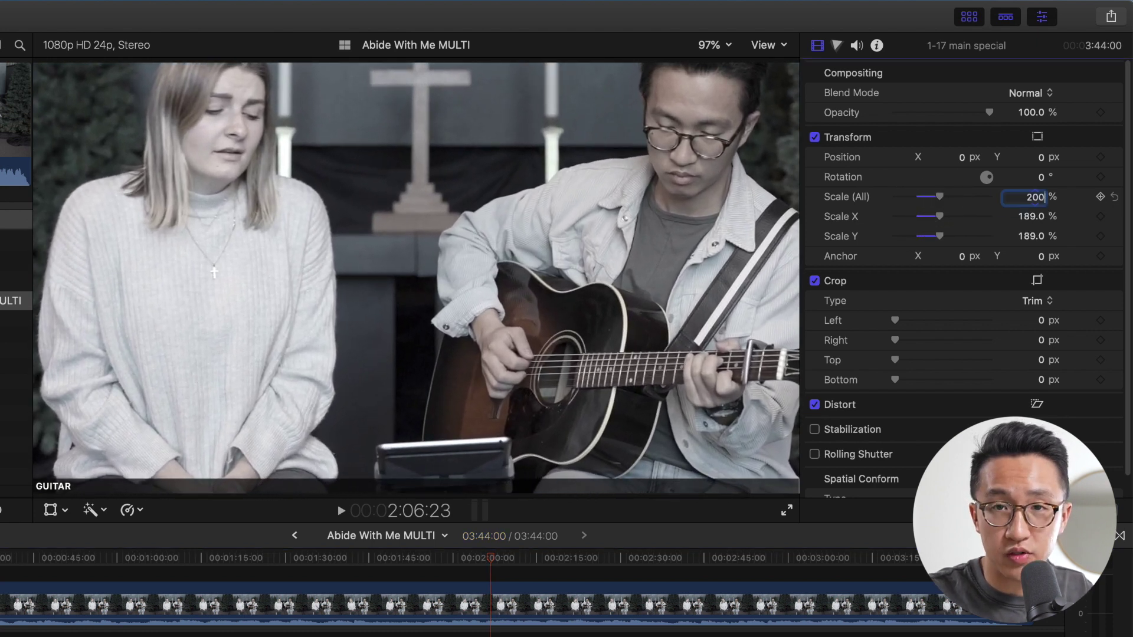
text(200)
key(Return)
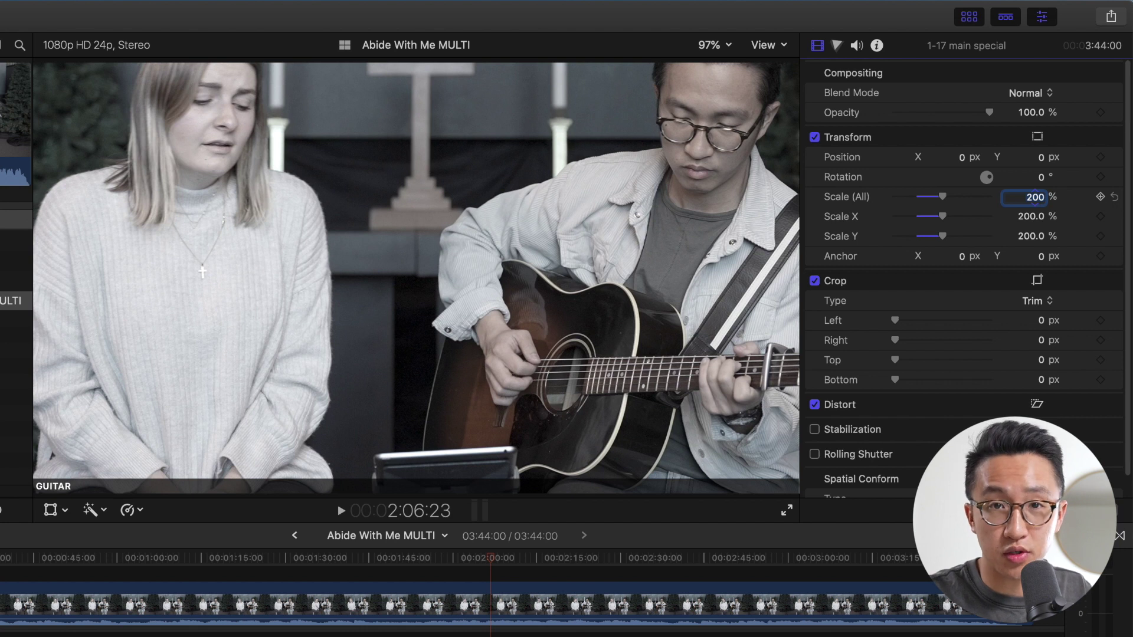
Step: Shift the GUITAR clip's picture to about X -594 px and Y 178 px to frame the guitar, and check the other angles' framing
click(1047, 138)
click(1037, 143)
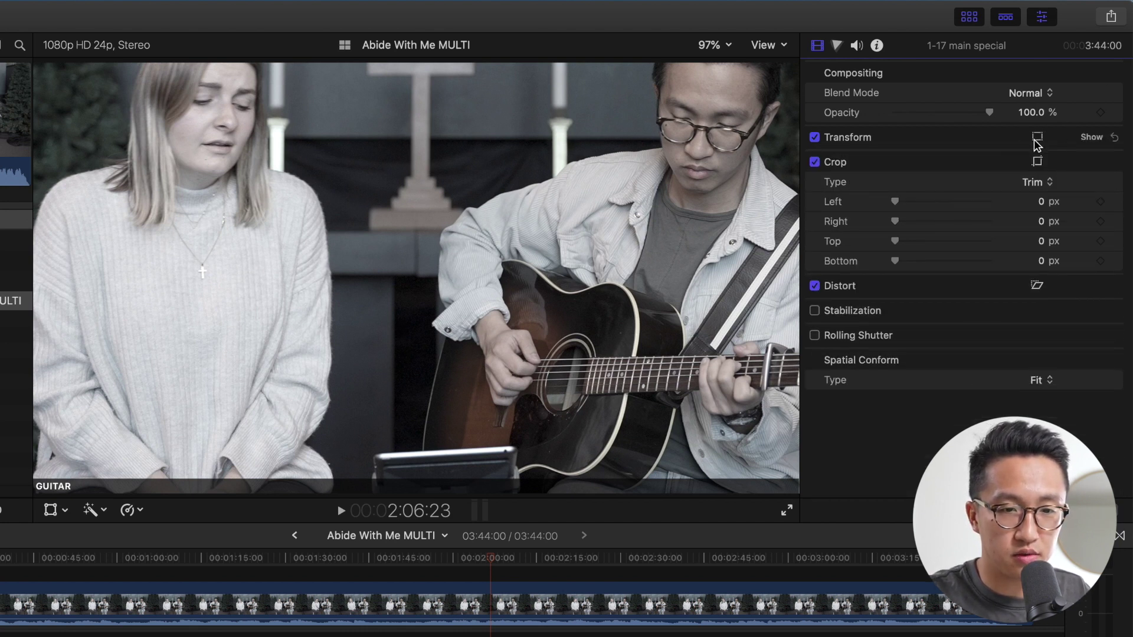
drag(562, 371, 328, 311)
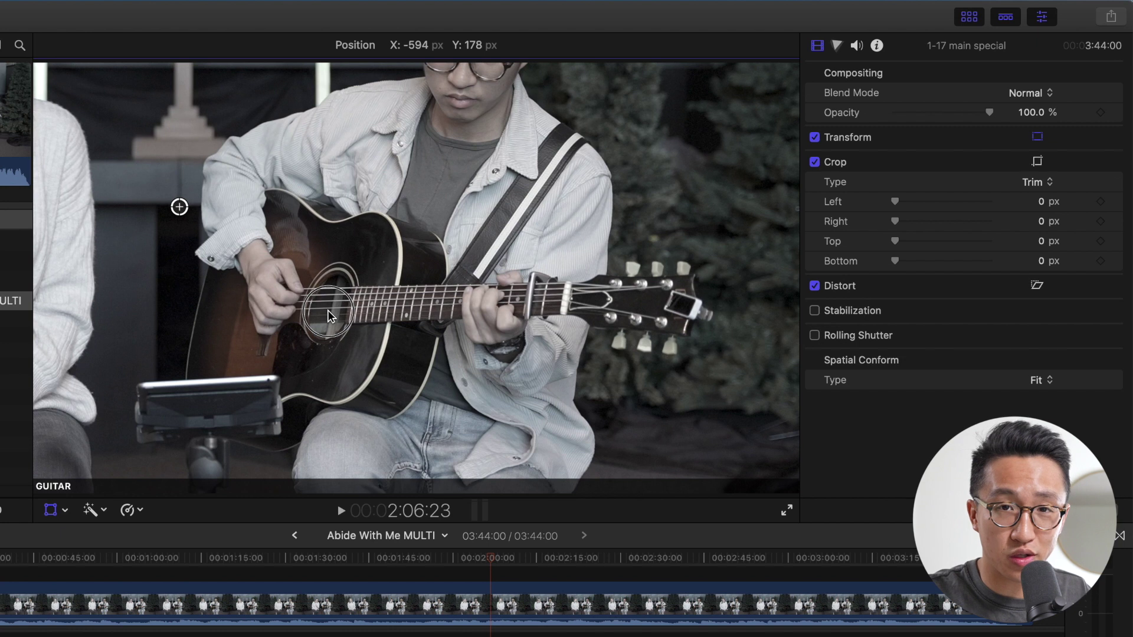
drag(328, 309, 328, 311)
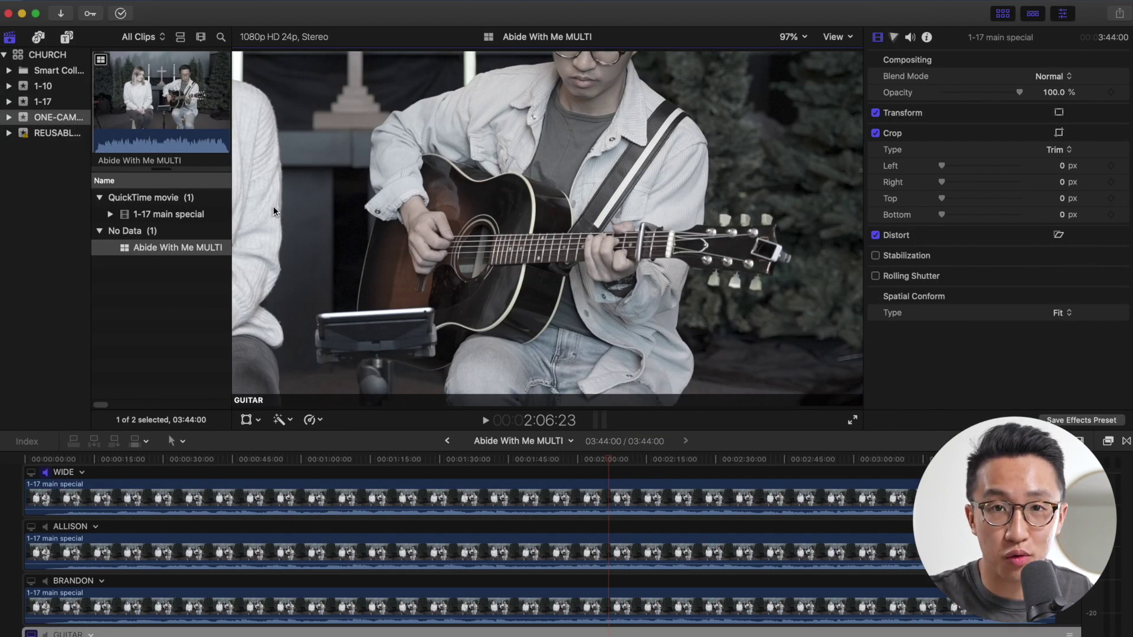
click(31, 472)
click(31, 528)
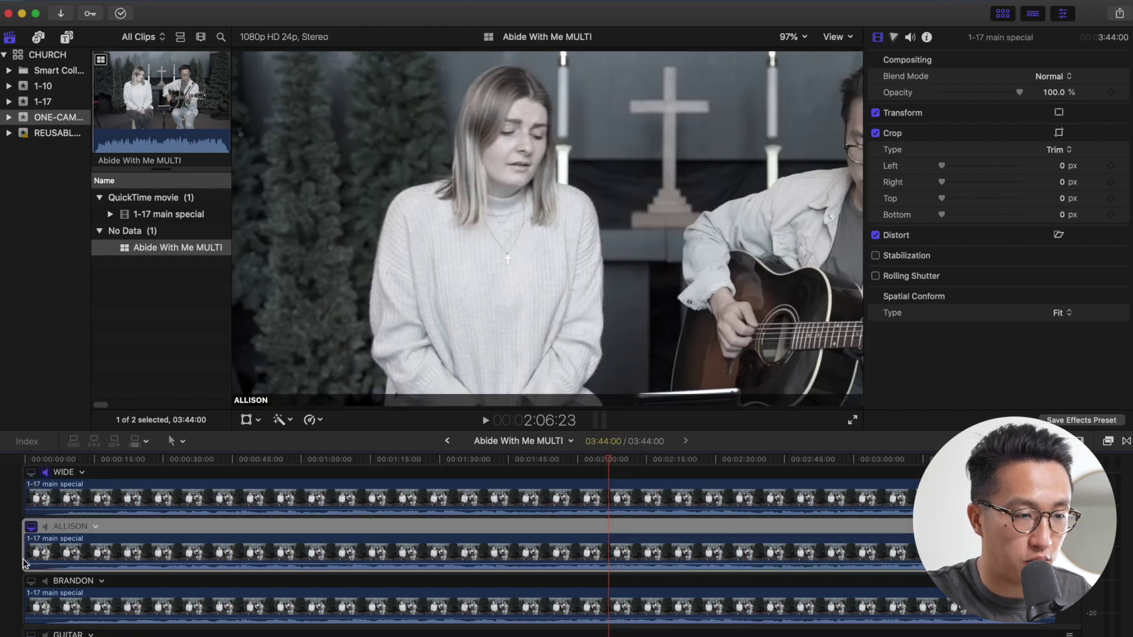
click(32, 582)
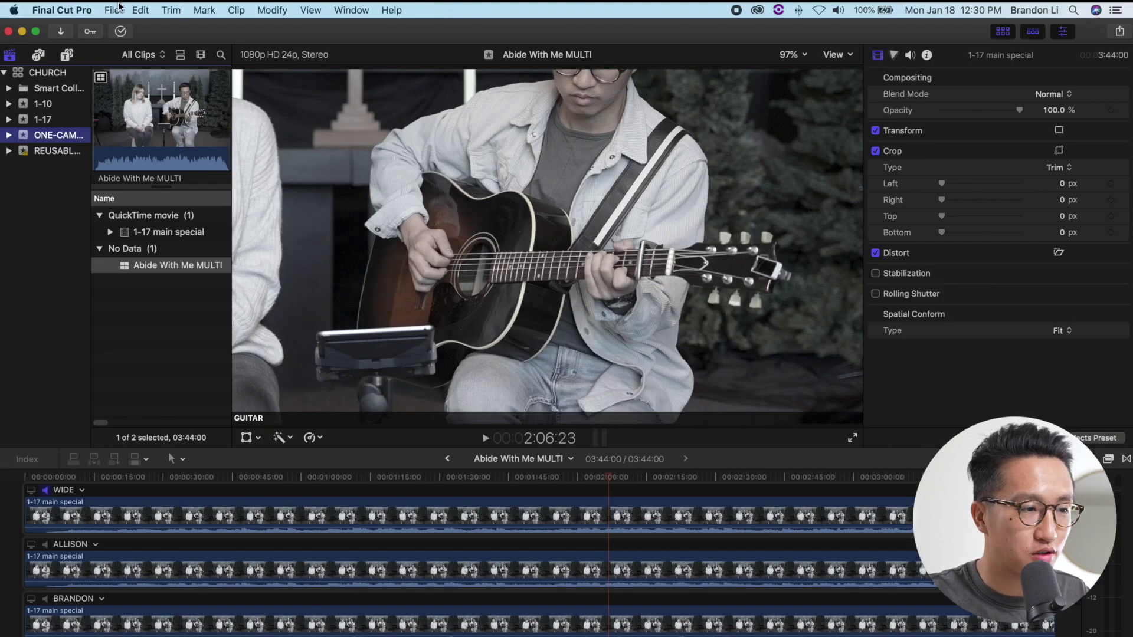
Step: Create a project named Abidee With Me in the ONE-CAMERA TECHNIQUE event and place the multicam clip at the start of its timeline
click(112, 10)
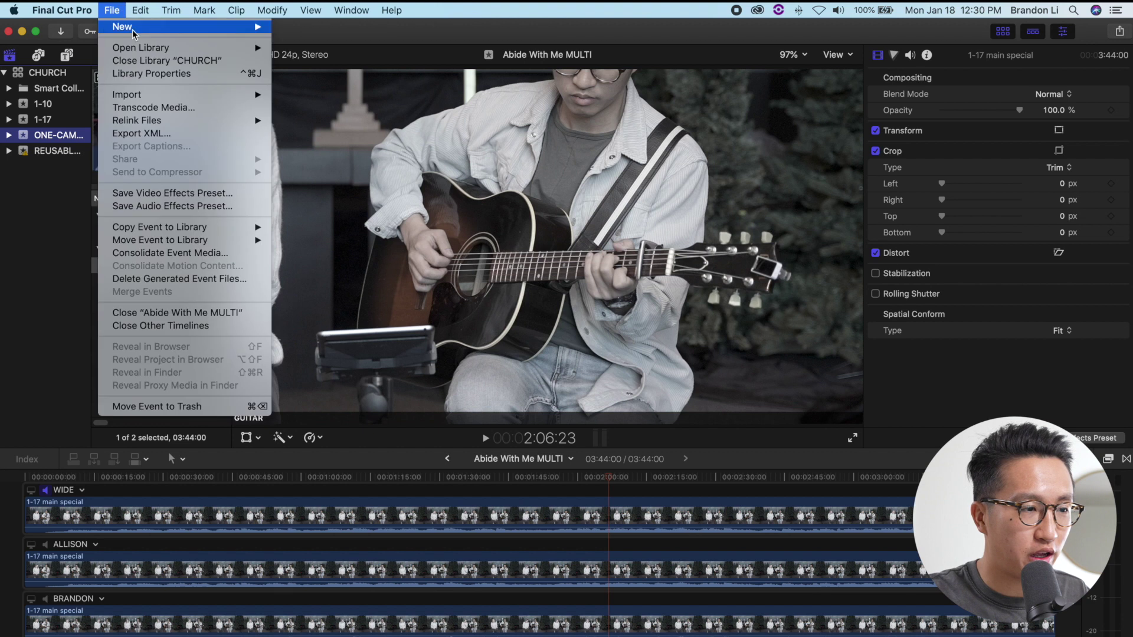
mouse_move(141, 29)
click(321, 31)
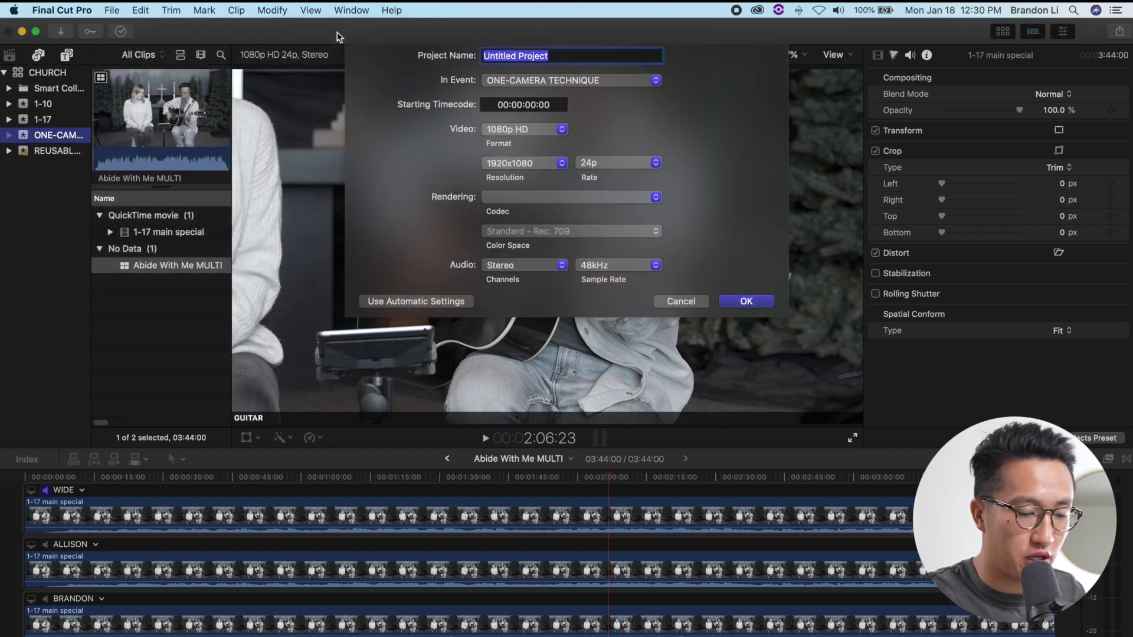
text(Abidee With Me)
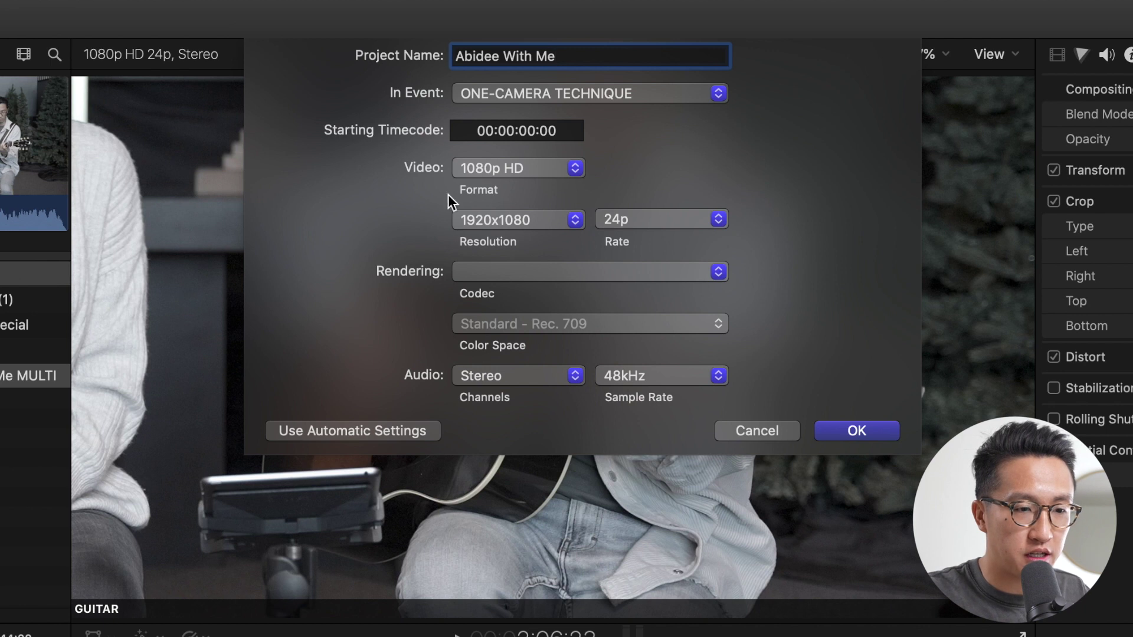
click(879, 430)
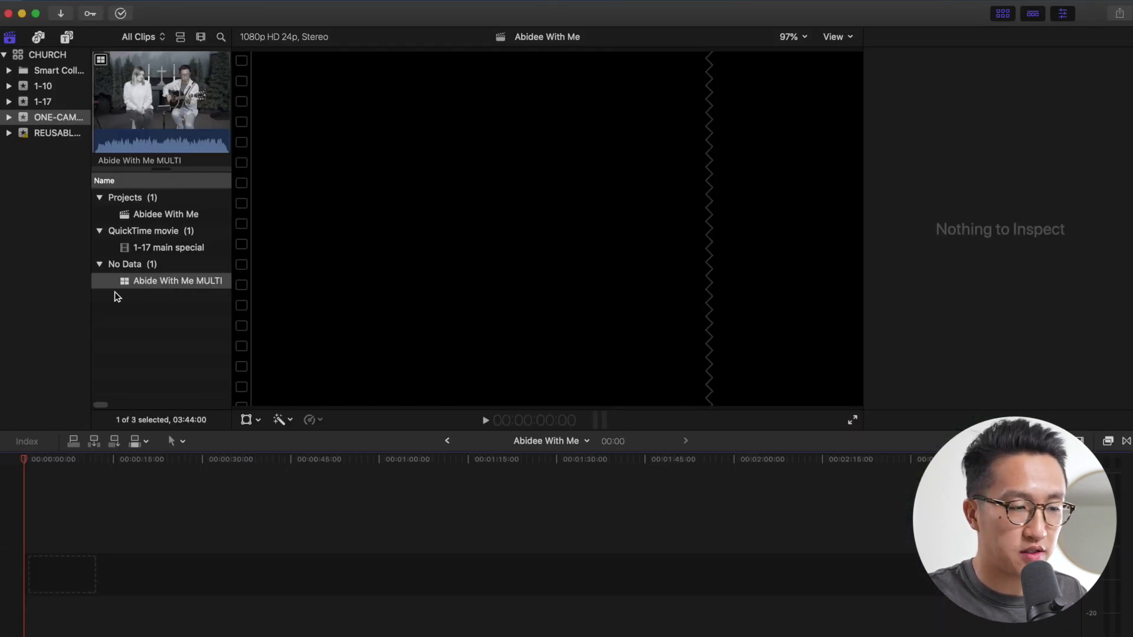
drag(155, 286, 23, 545)
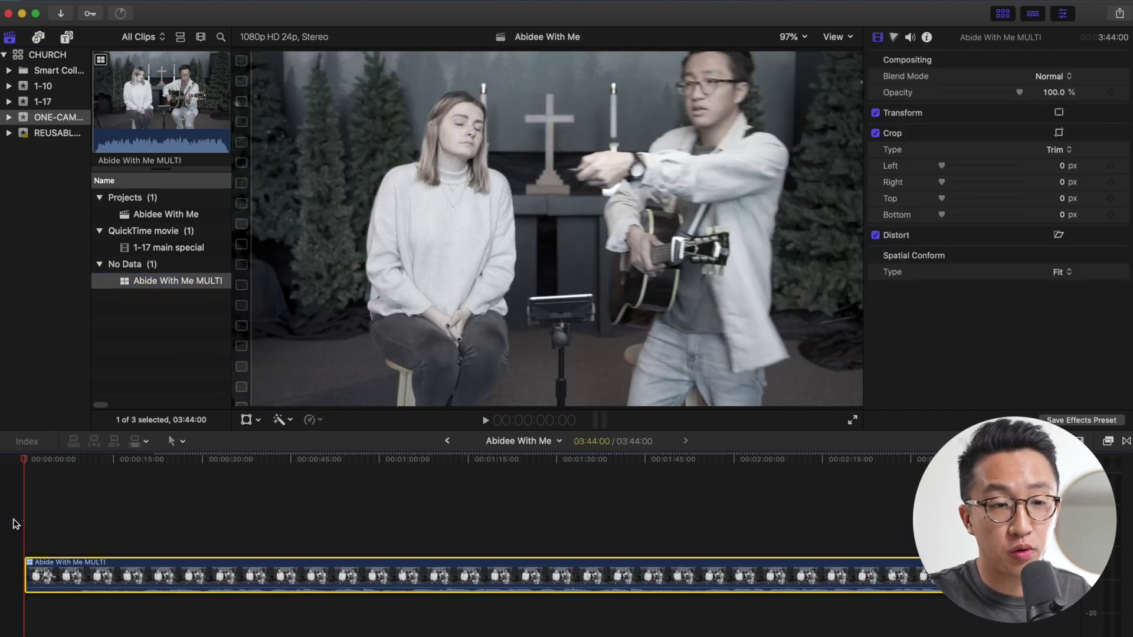
Step: Show the angle viewer with 4 angles, hide the browser, and enlarge the viewing area above the timeline
click(849, 37)
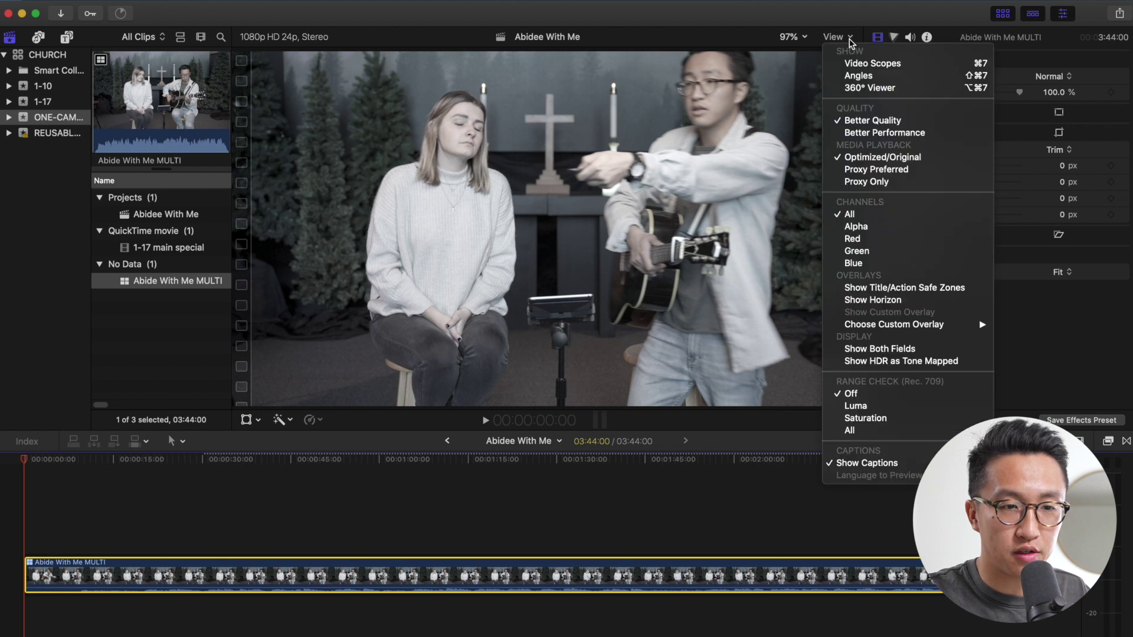
click(869, 76)
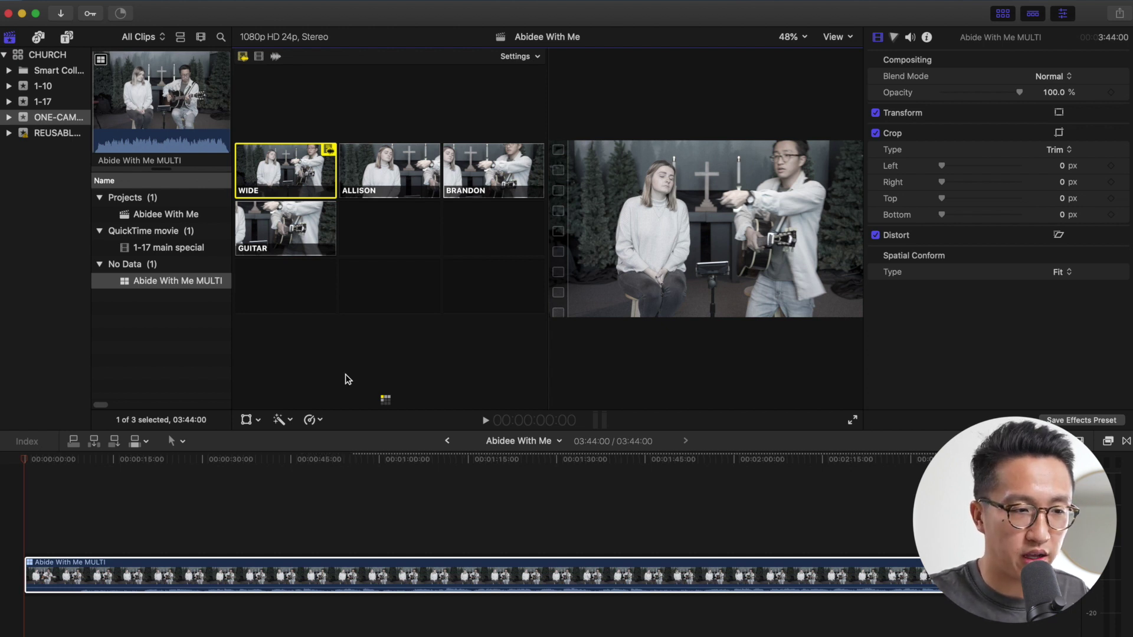
click(1006, 15)
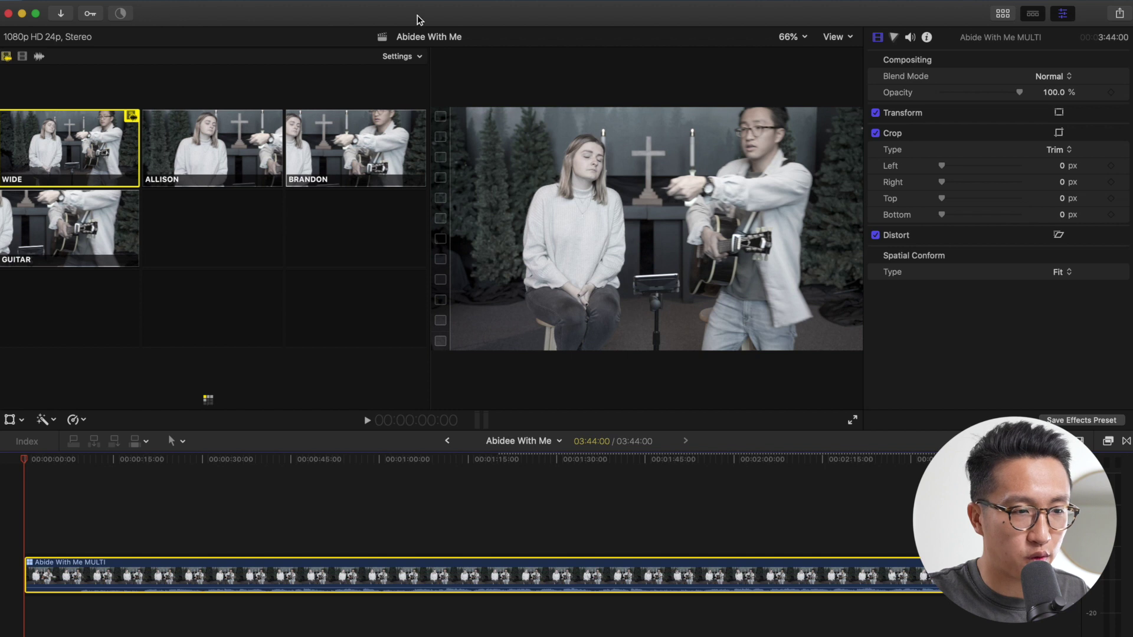
click(404, 56)
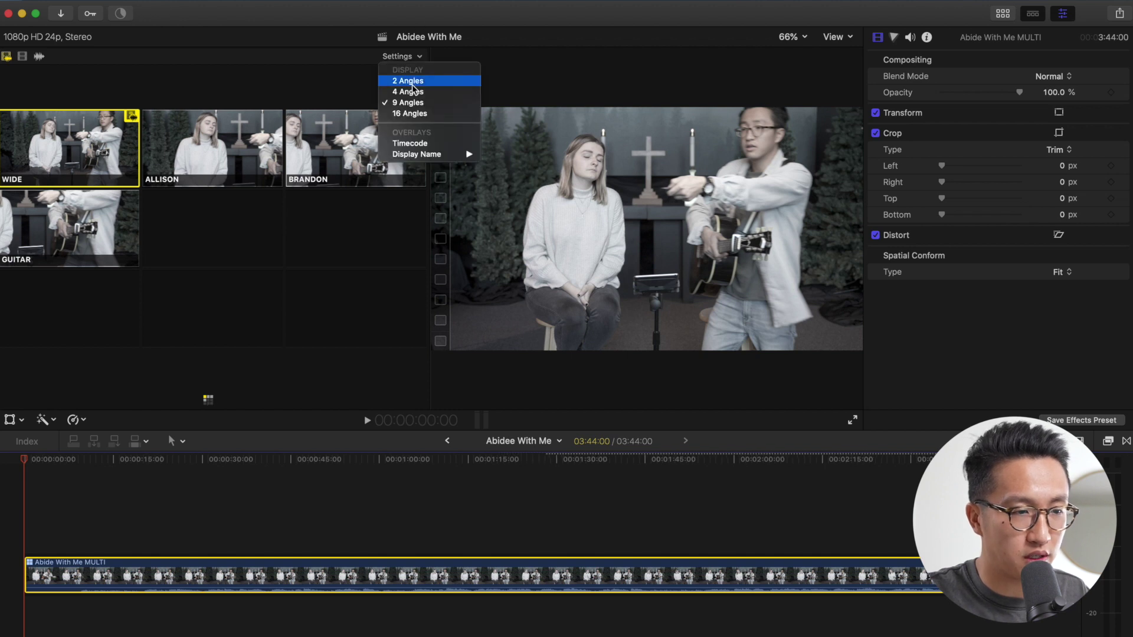
click(411, 92)
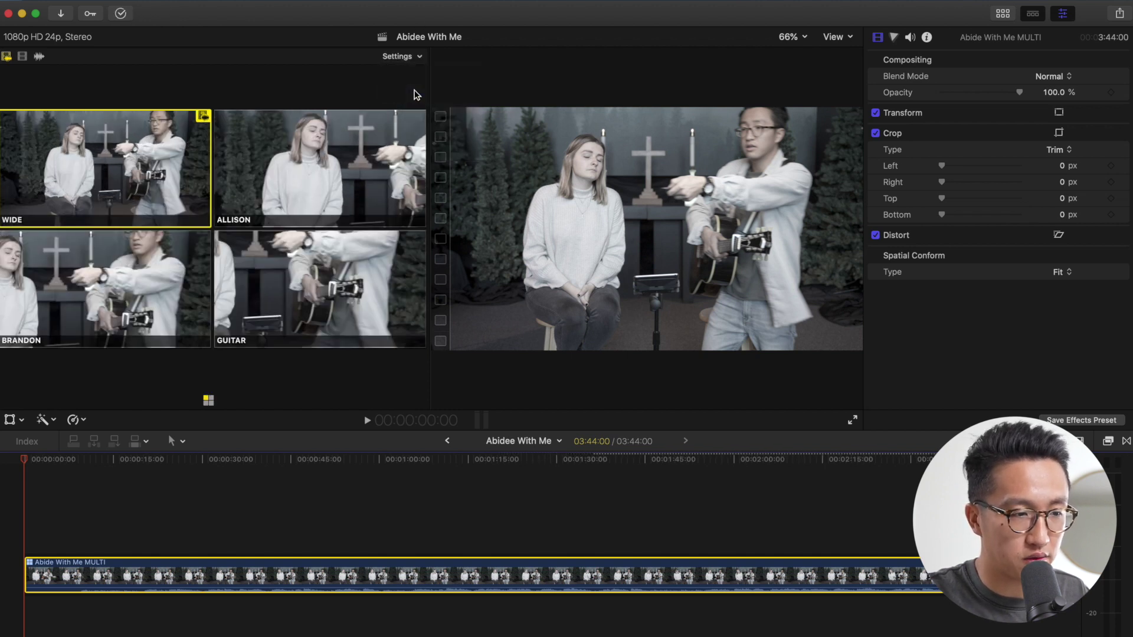
key(ctrl+super+2)
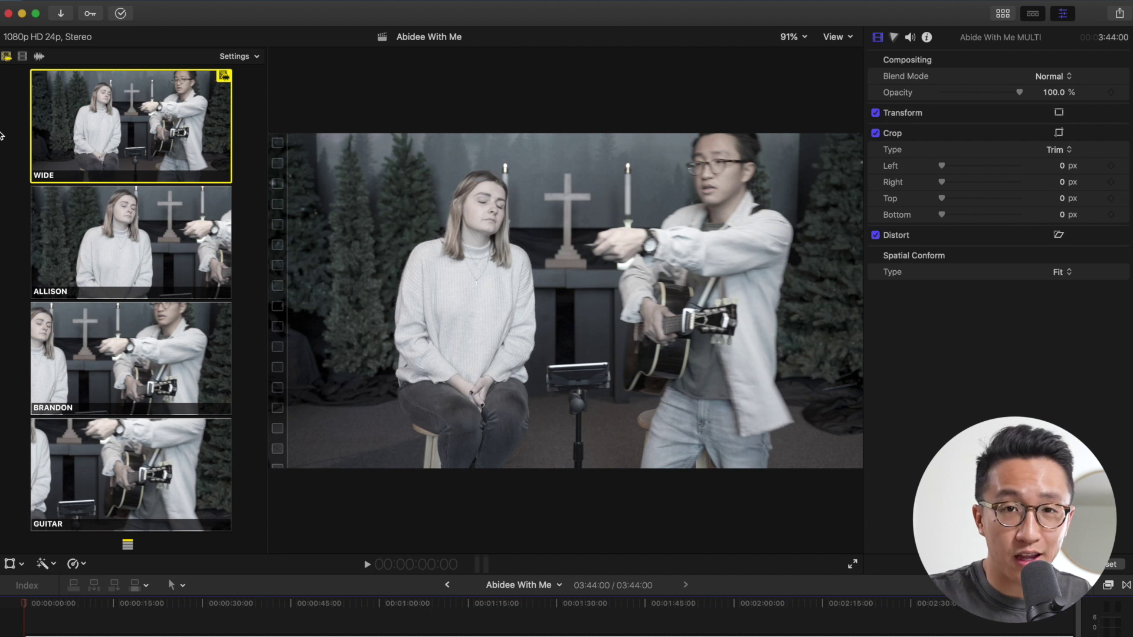
Step: Enable video-only angle switching and check the multicam clip's active audio angle, keeping it on WIDE
click(22, 56)
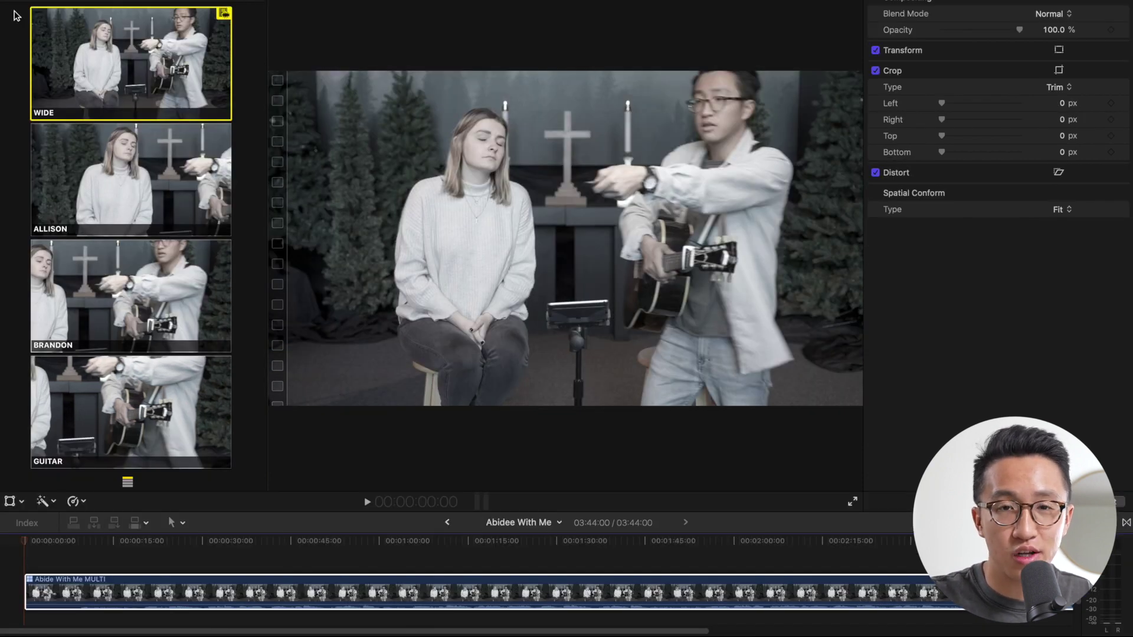
right_click(97, 595)
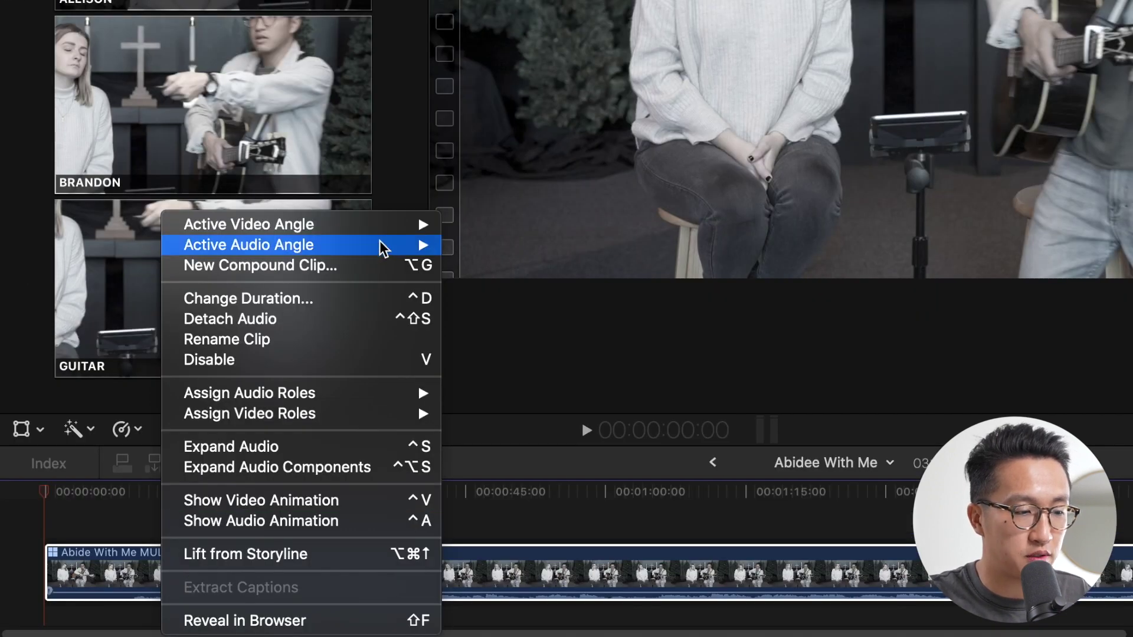
mouse_move(391, 246)
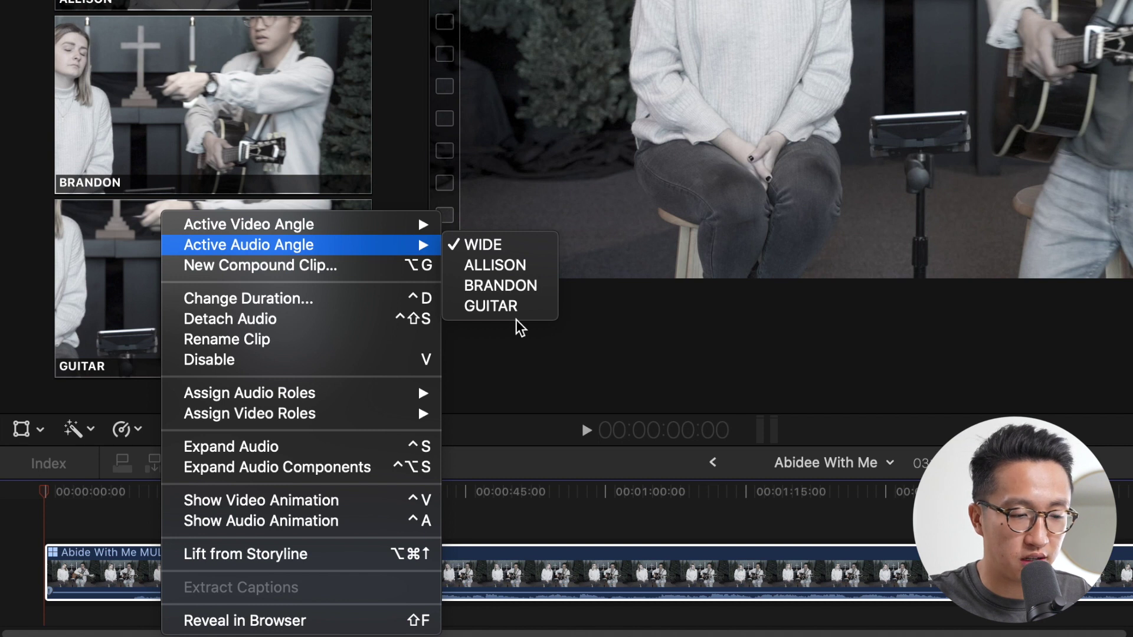
click(485, 284)
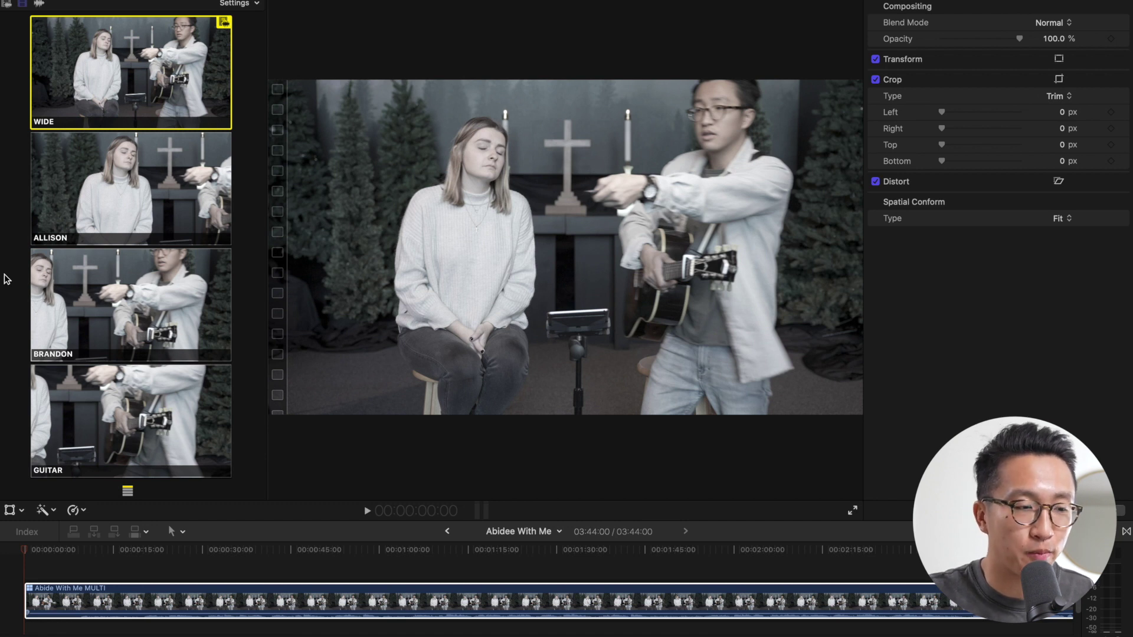
Step: Try video angles on the whole clip, and cut between the camera angles during playback of the multicam clip
click(110, 189)
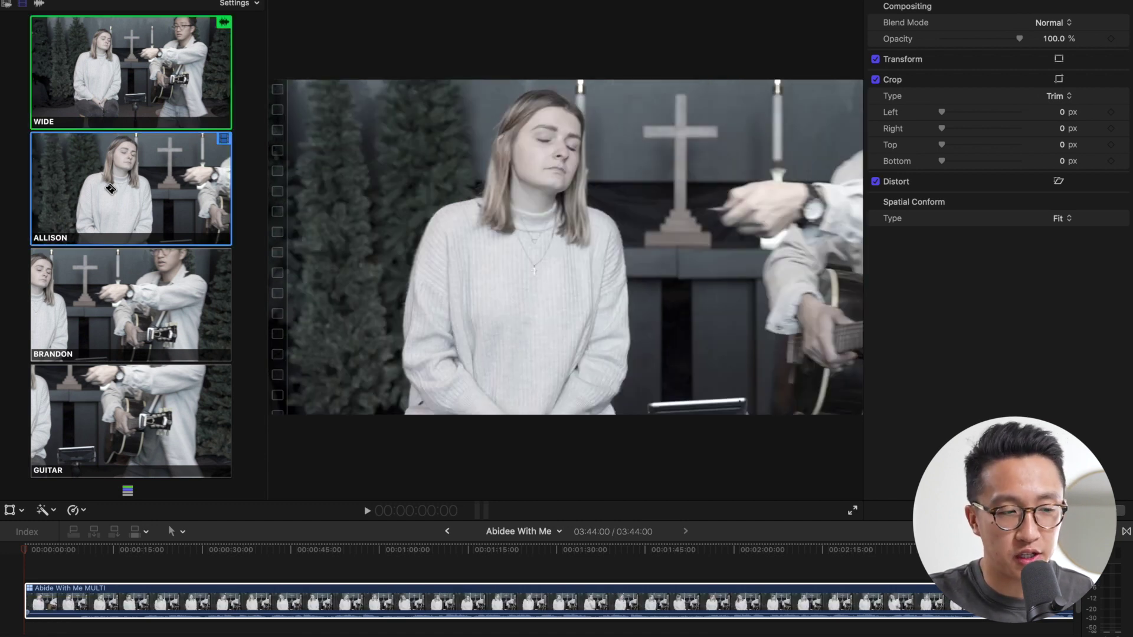
click(137, 421)
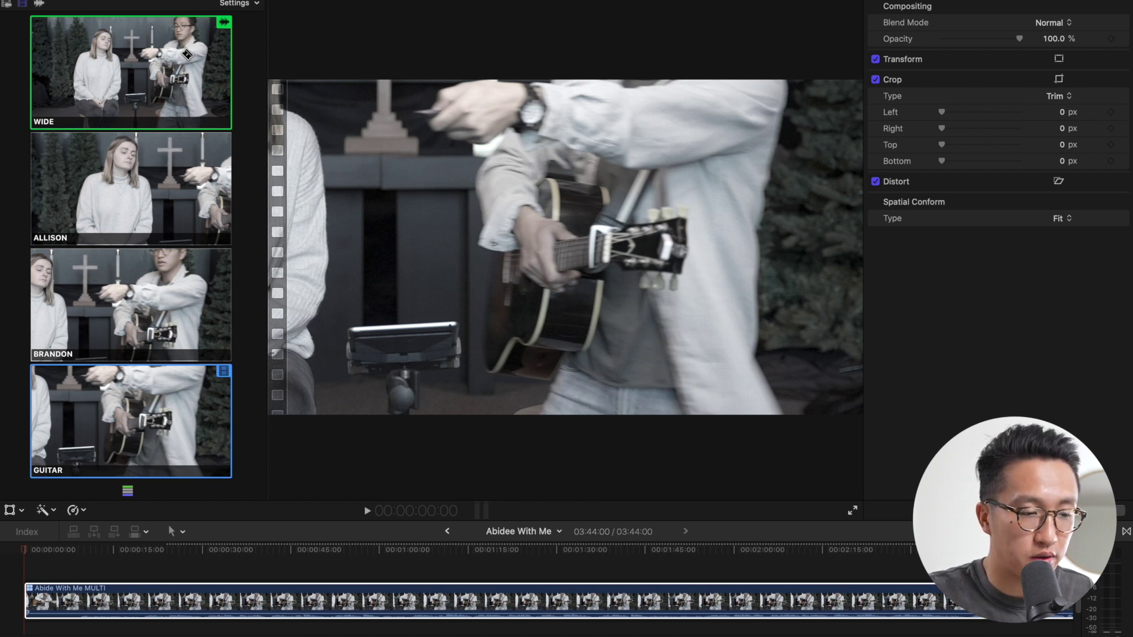
click(286, 552)
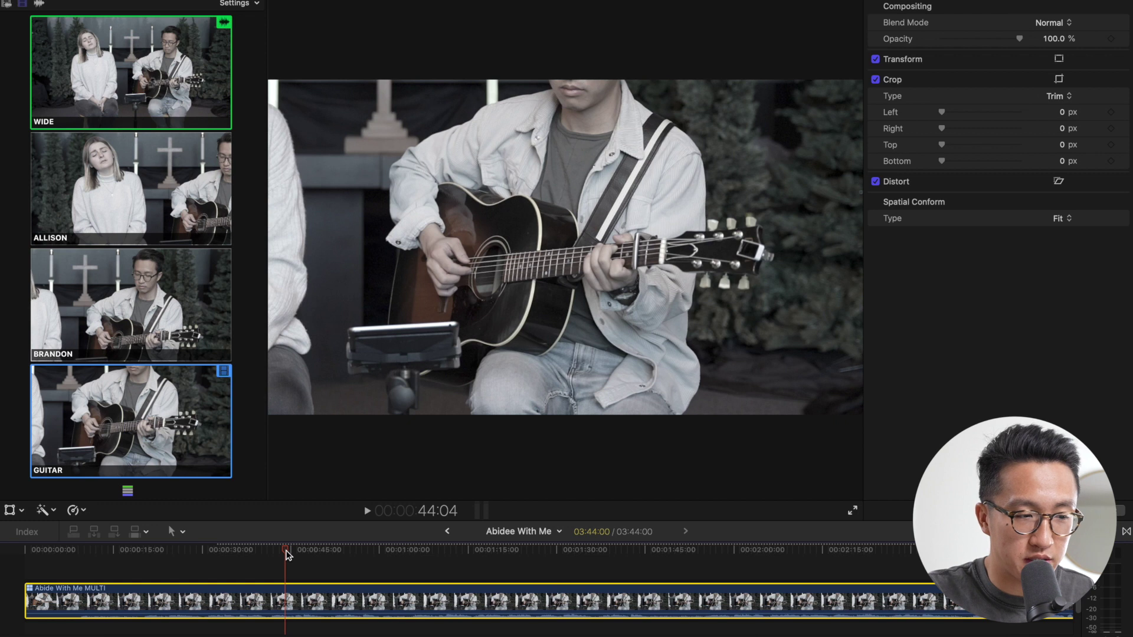
click(137, 190)
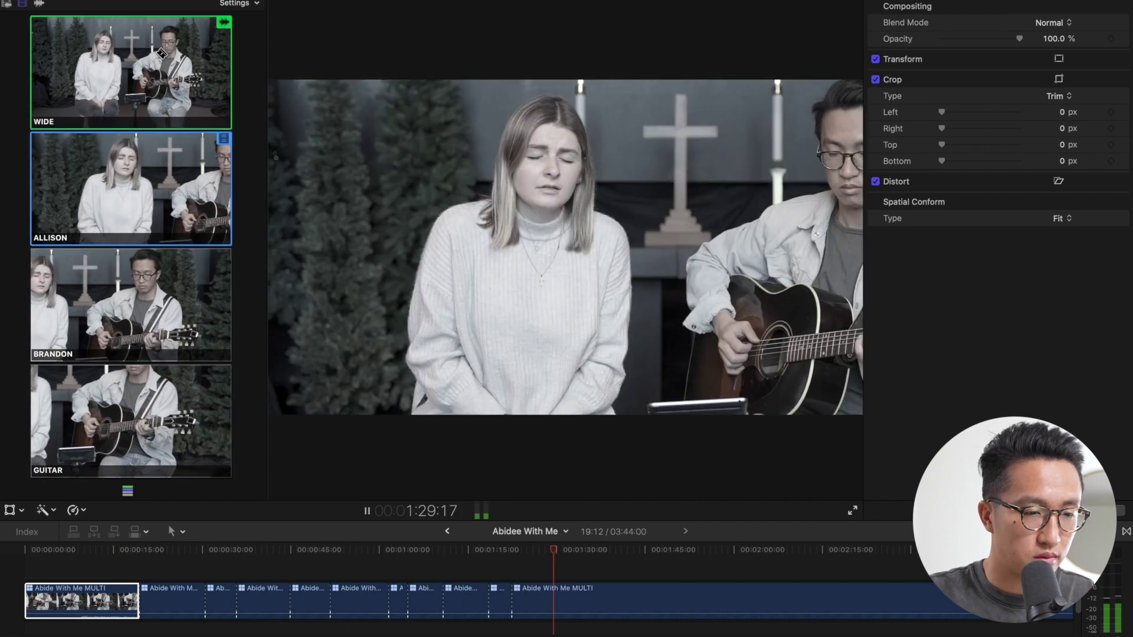
key(3)
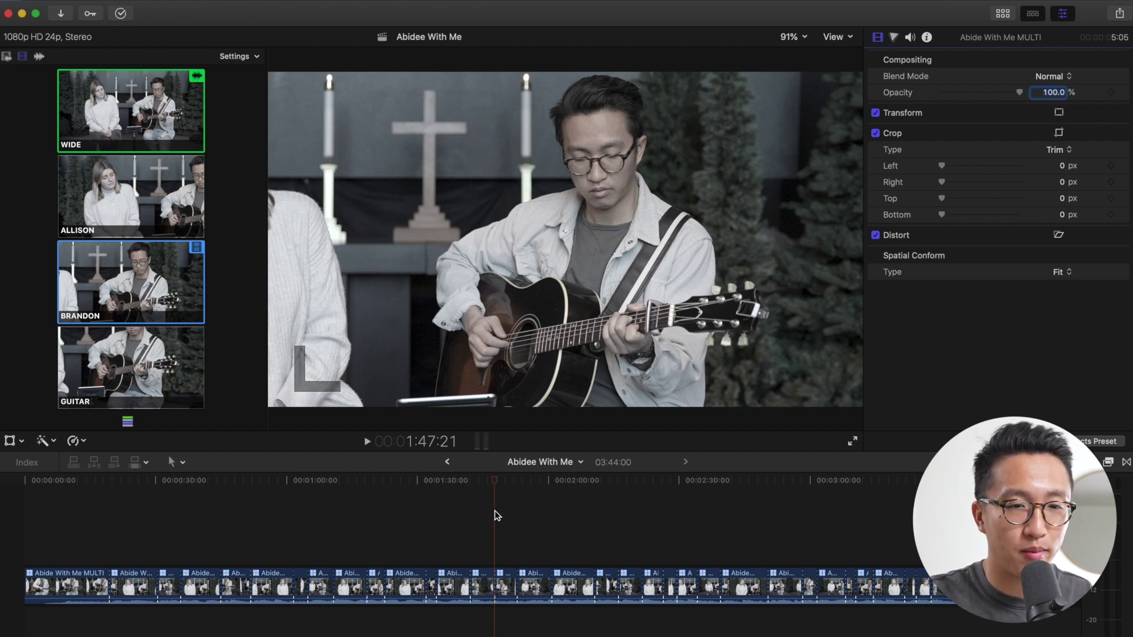
Step: Show the browser again, open the Abide With Me MULTI clip for angle editing, and copy the color-graded WIDE angle's clip
click(1006, 18)
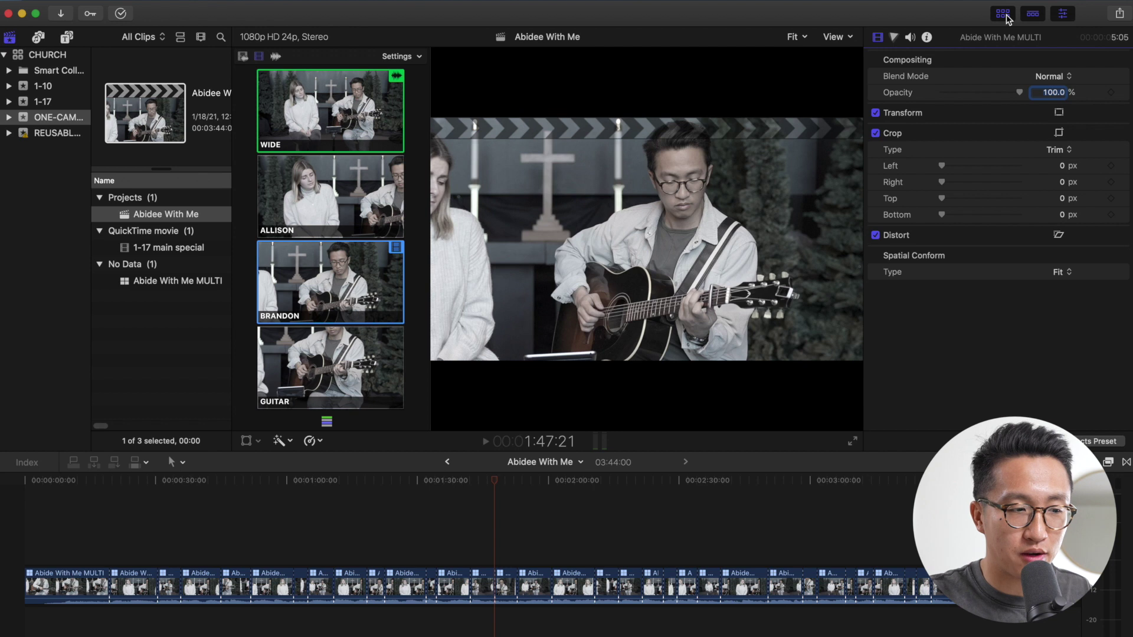
click(187, 283)
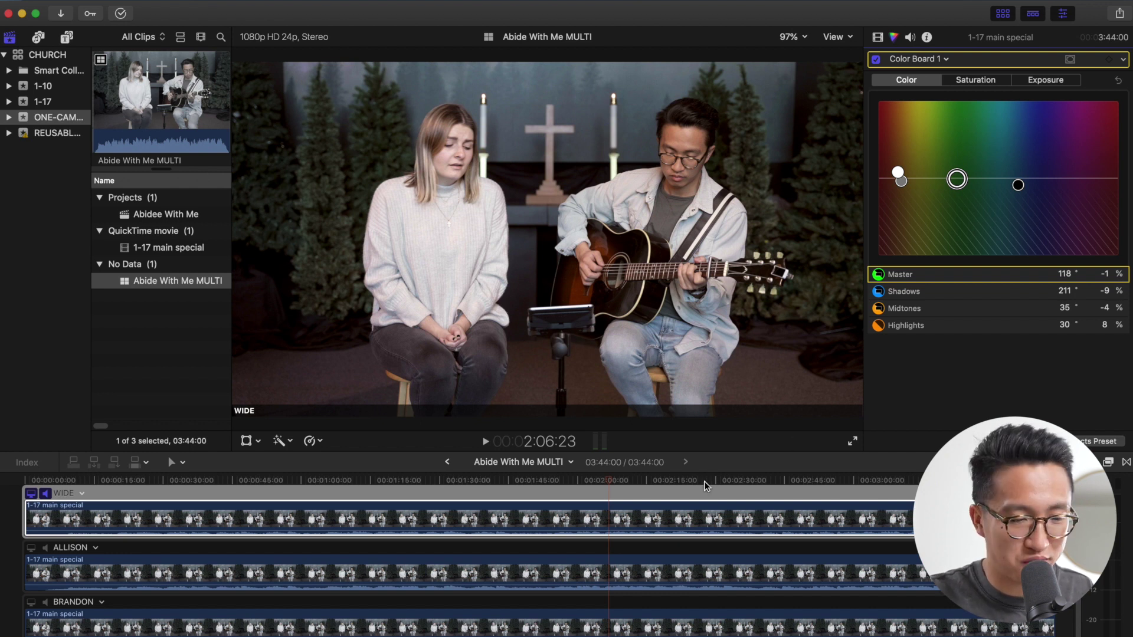
click(616, 520)
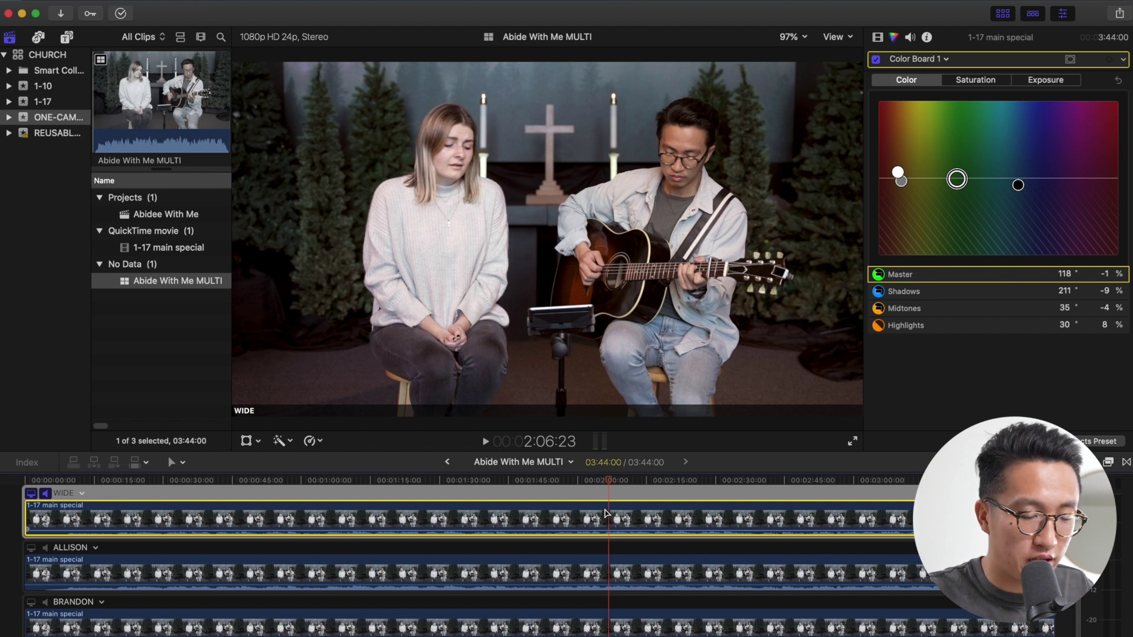
Step: Paste only the Color Board 1 effect, without transform attributes, onto the second angle's clip, and reopen the Abidee With Me project
click(566, 575)
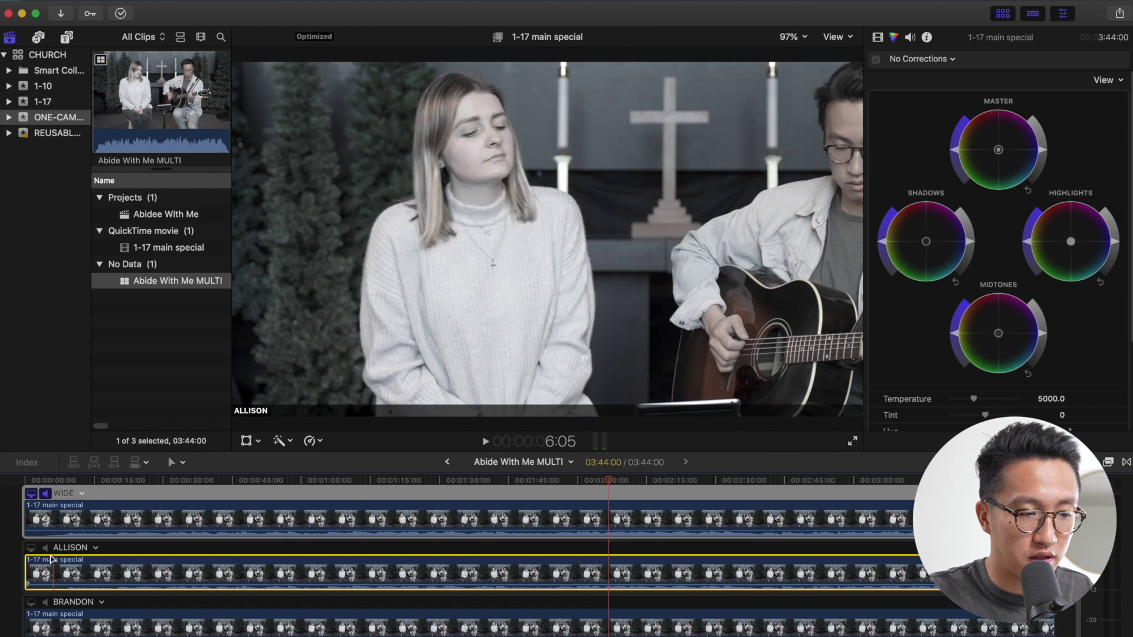
click(30, 548)
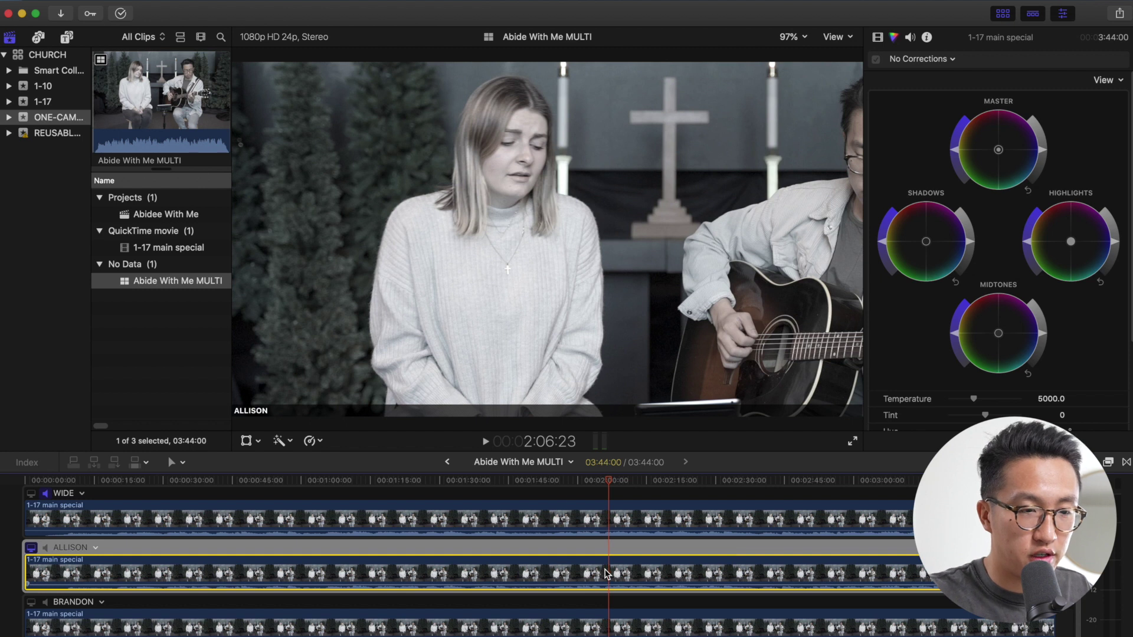
key(super+shift+v)
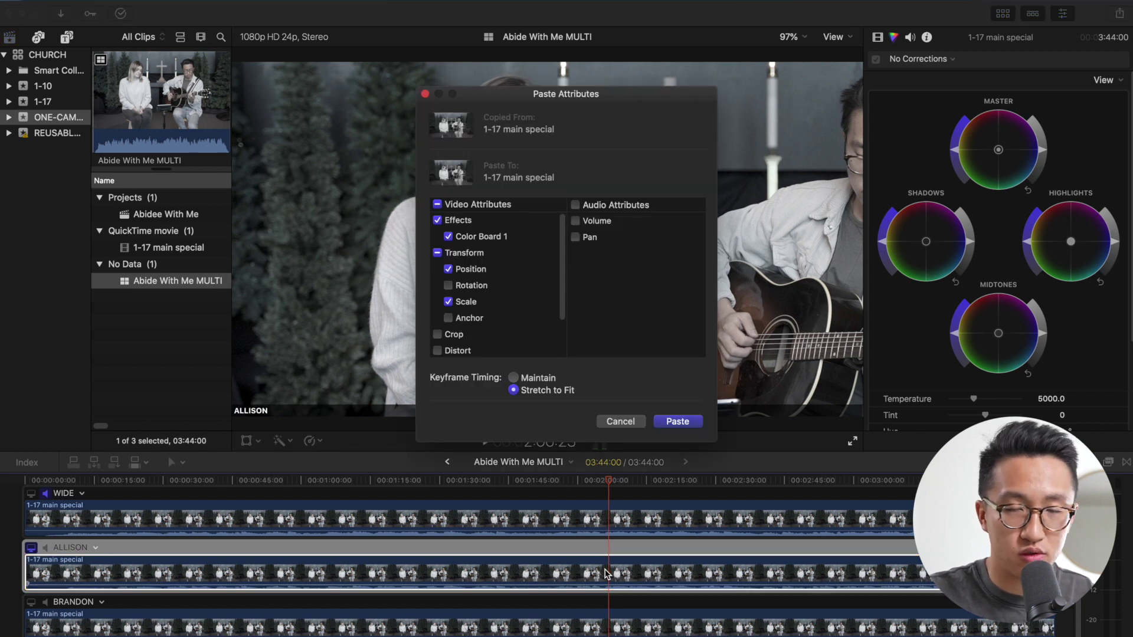
click(437, 255)
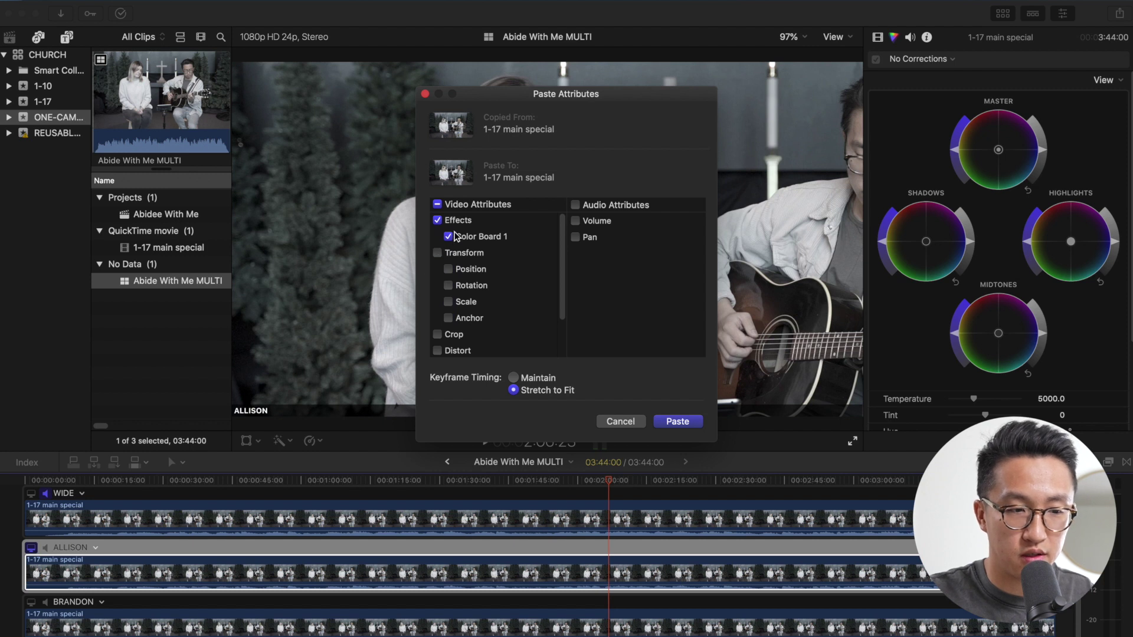
click(677, 421)
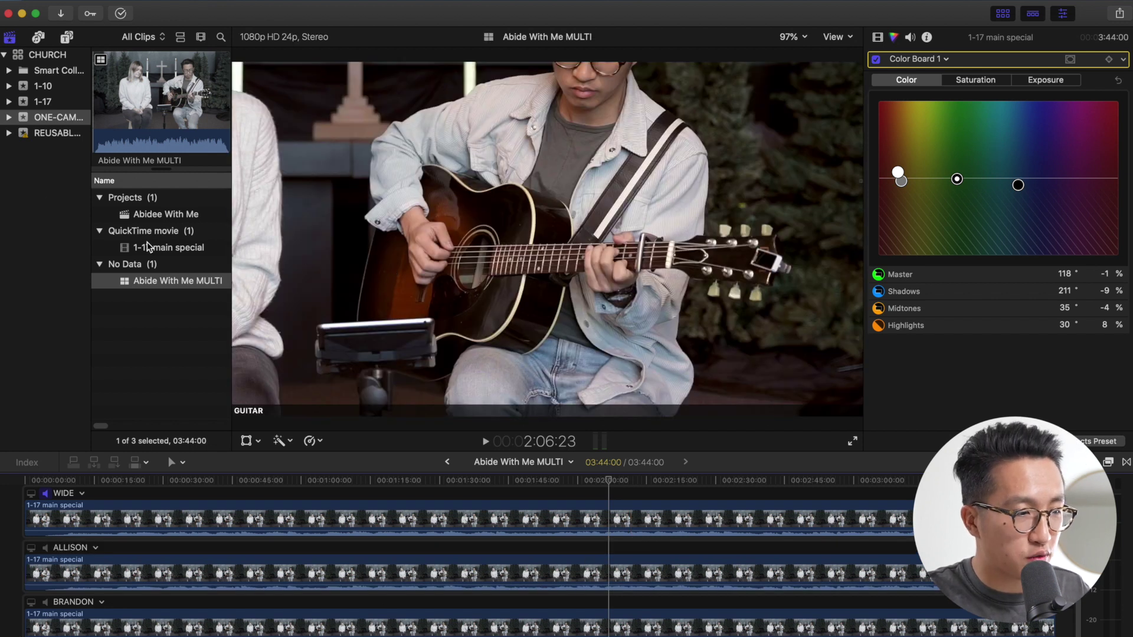
double_click(164, 216)
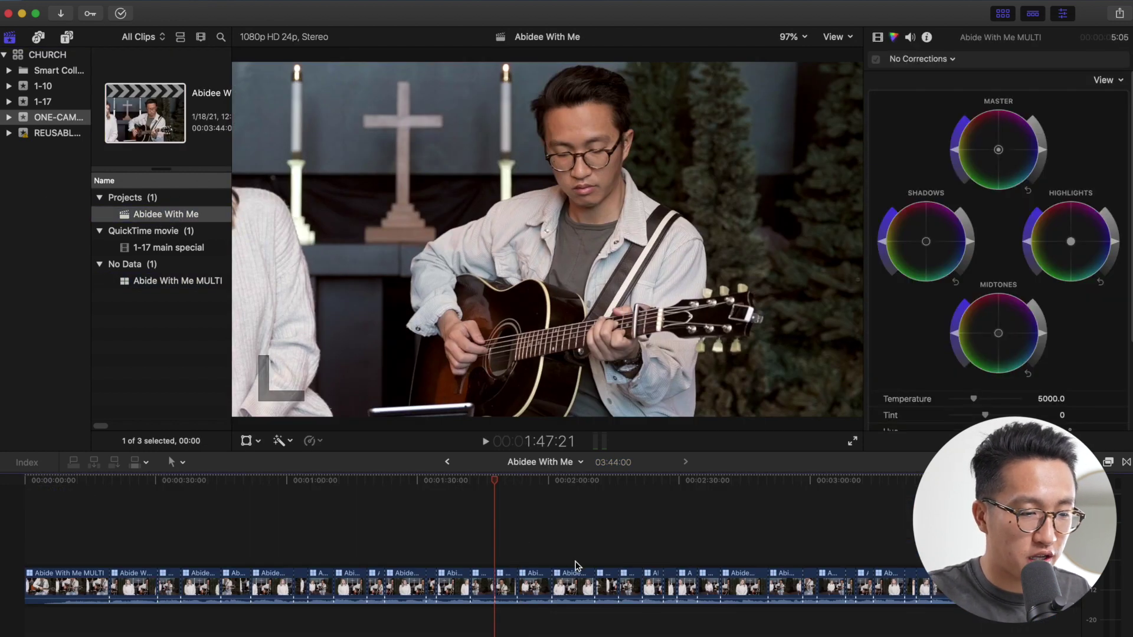